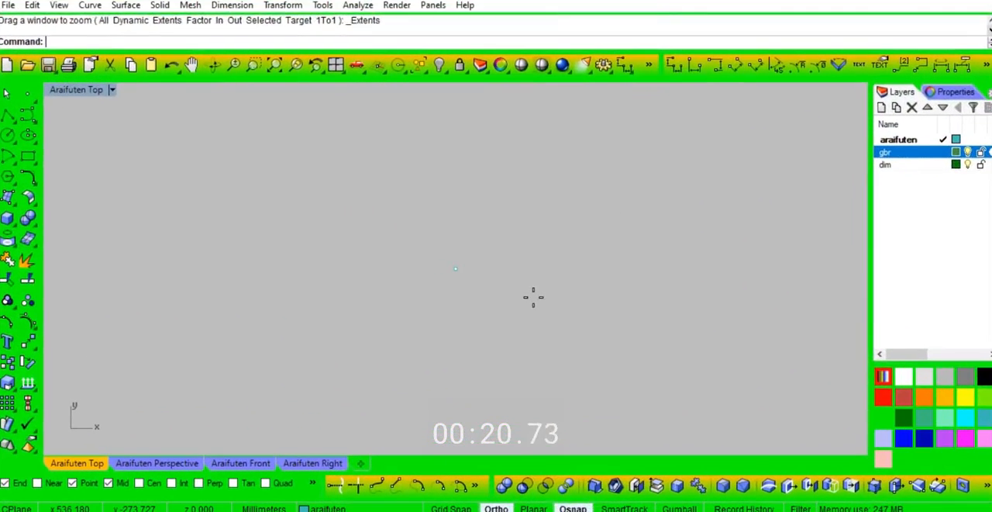
# Step: Draw a circle with a 15 mm diameter centred on the existing point
pyautogui.write('circle')
pyautogui.press('Return')
pyautogui.click(458, 265)
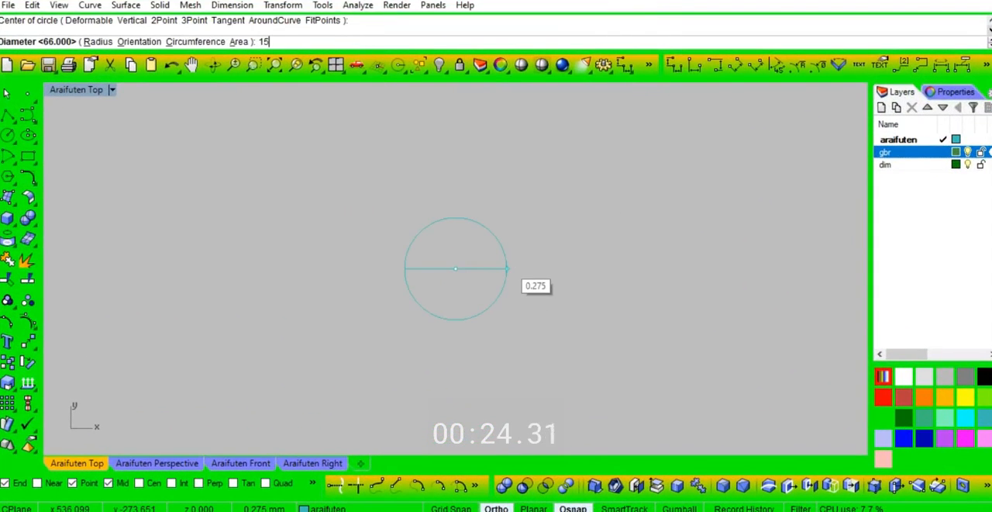
pyautogui.press('Return')
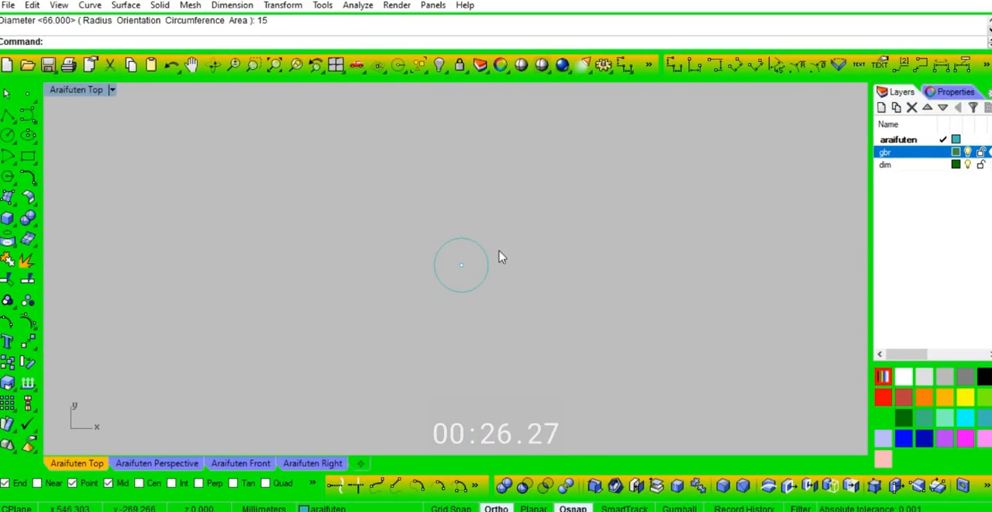
# Step: Offset the 15 mm circle outward by 7.5 mm
pyautogui.click(488, 264)
pyautogui.write('offset')
pyautogui.press('Return')
pyautogui.write('7.5')
pyautogui.press('Return')
pyautogui.write('5')
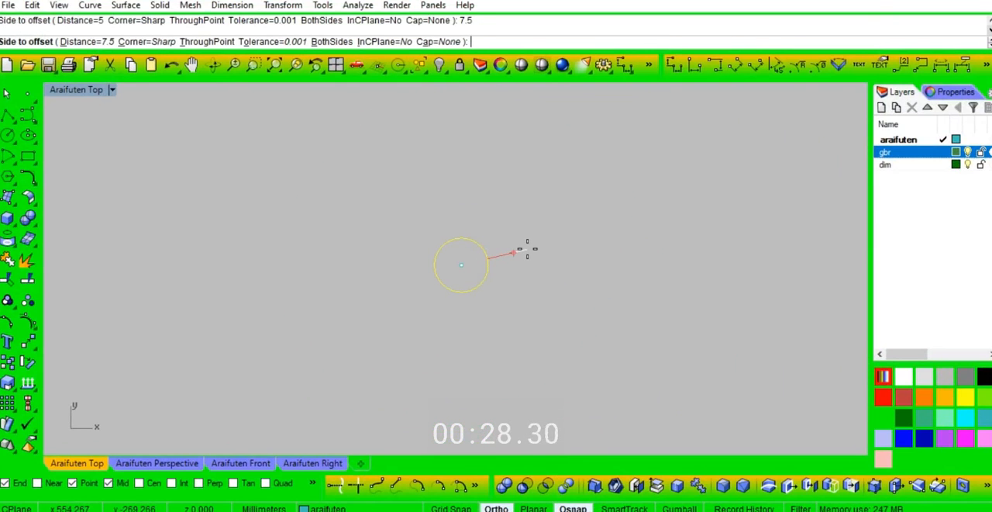
pyautogui.click(534, 270)
# Step: Offset the larger circle outward by 4 mm to add a third concentric circle
pyautogui.click(518, 264)
pyautogui.press('Return')
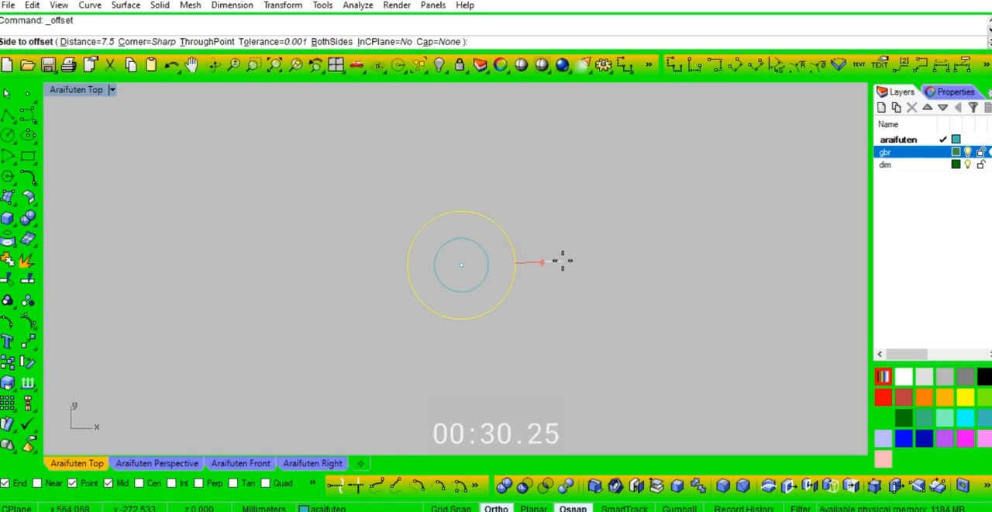
pyautogui.write('4')
pyautogui.press('Return')
pyautogui.click(579, 291)
# Step: Draw a vertical line 27 mm long straight down from the centre of the concentric circles
pyautogui.scroll(-4, 507, 271)
pyautogui.write('l')
pyautogui.press('Return')
pyautogui.click(444, 246)
pyautogui.write('27')
pyautogui.press('Return')
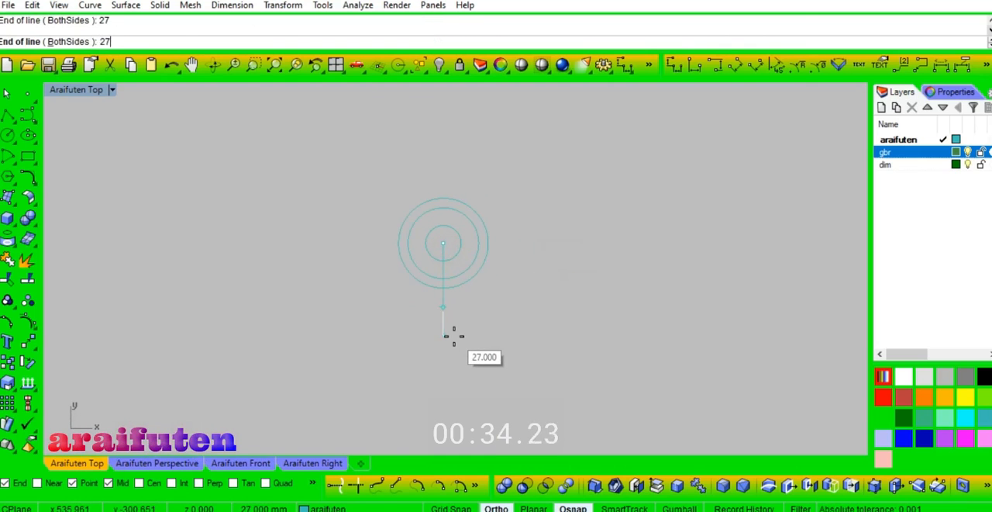
pyautogui.click(453, 336)
# Step: Draw a circle with a 6 mm diameter centred on the lower end of the vertical line
pyautogui.write('c')
pyautogui.press('Return')
pyautogui.click(448, 306)
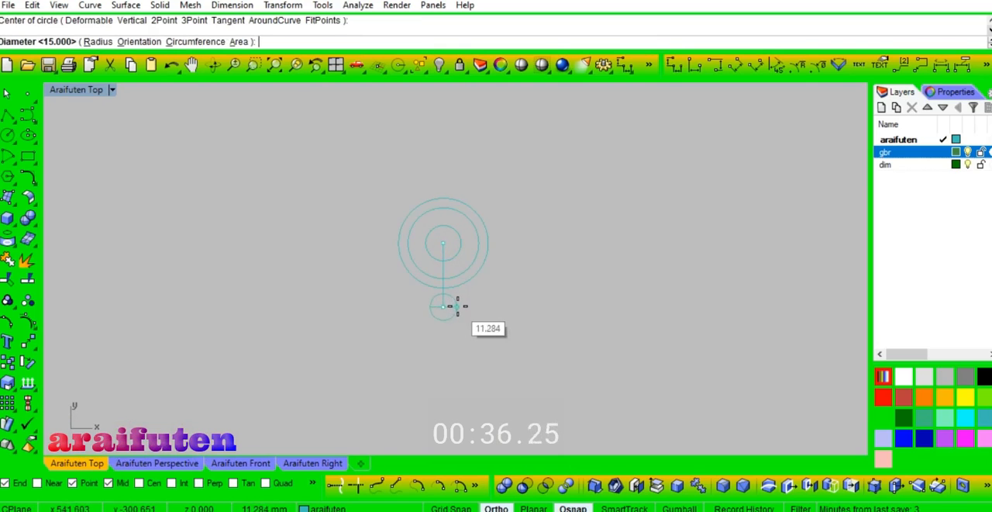
pyautogui.write('6')
pyautogui.press('Return')
# Step: Offset the 6 mm circle outward by 4 mm, and offset the resulting circle outward once more
pyautogui.press('Return')
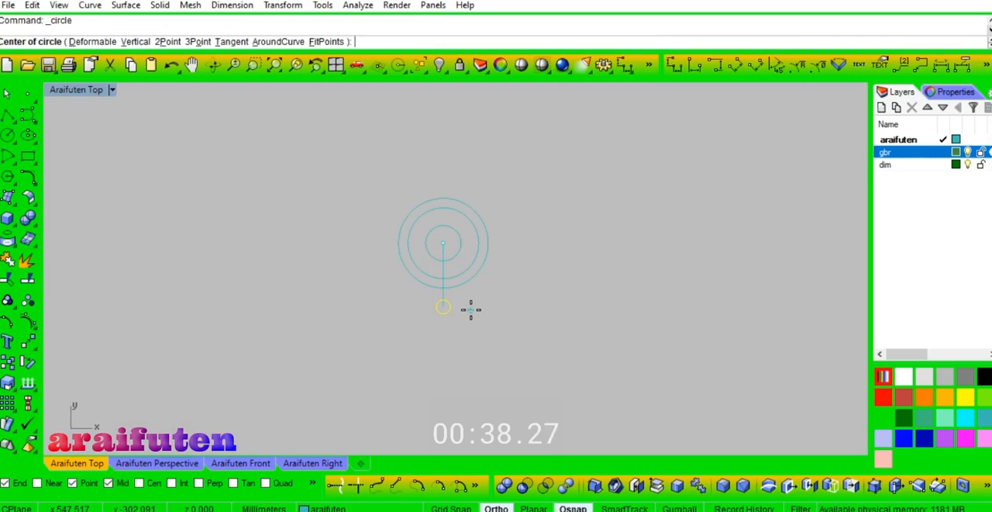
pyautogui.press('Escape')
pyautogui.click(449, 312)
pyautogui.write('o')
pyautogui.press('Return')
pyautogui.write('4')
pyautogui.press('Return')
pyautogui.click(475, 306)
pyautogui.scroll(4, 463, 310)
pyautogui.click(458, 310)
pyautogui.press('Return')
pyautogui.click(491, 303)
pyautogui.scroll(-1, 489, 331)
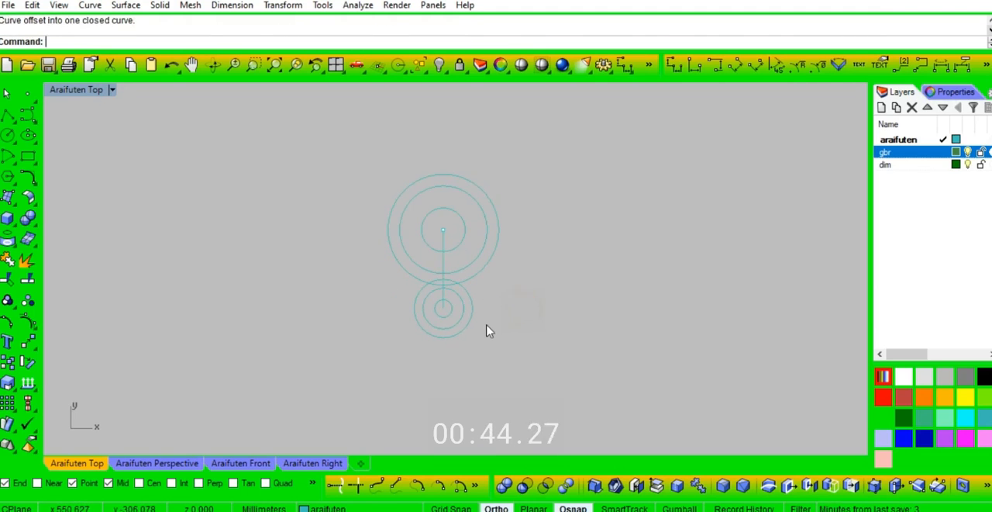
pyautogui.scroll(-1, 488, 325)
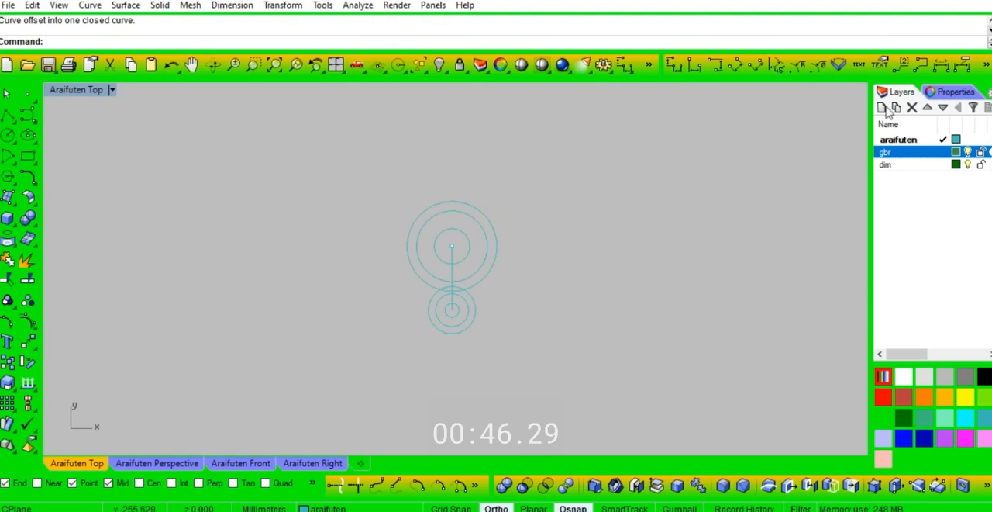
pyautogui.write('pl')
pyautogui.press('Return')
pyautogui.click(453, 246)
pyautogui.write('32')
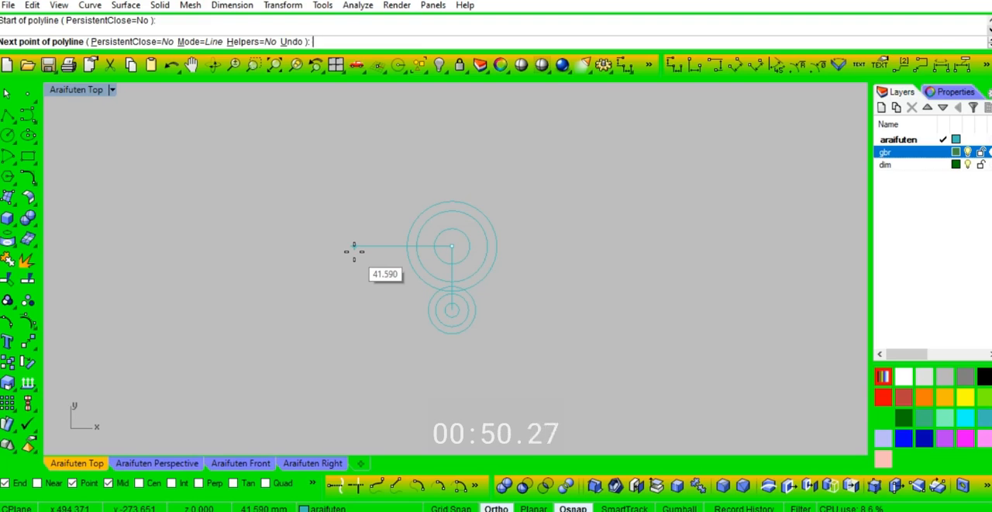
pyautogui.click(353, 247)
pyautogui.press('Escape')
pyautogui.press('Return')
pyautogui.press('Escape')
# Step: Draw a horizontal line about 42 mm long to the left from the centre of the large concentric circles
pyautogui.write('l')
pyautogui.press('Return')
pyautogui.click(452, 249)
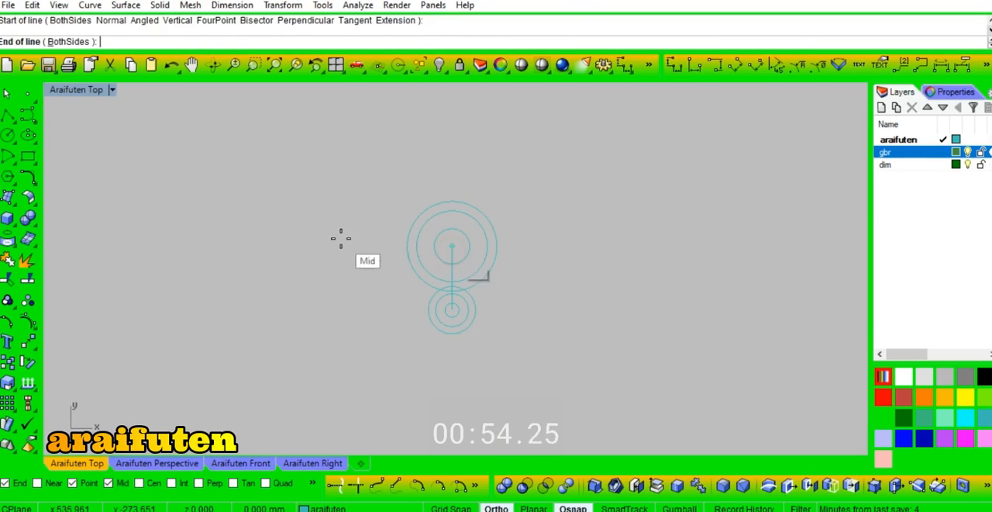
pyautogui.press('Return')
pyautogui.click(335, 255)
# Step: Draw a vertical line through the left end of the horizontal line, extending 15 mm to both sides
pyautogui.press('Return')
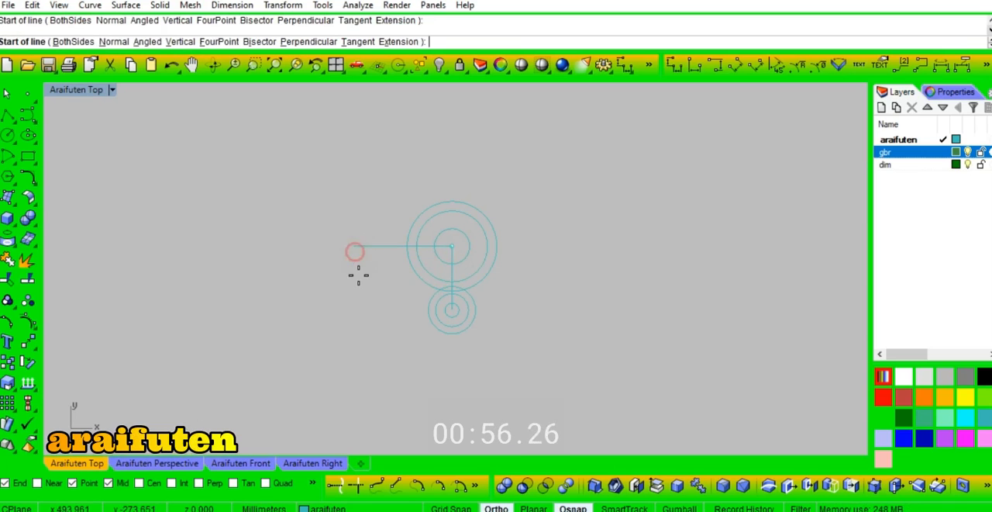
pyautogui.click(358, 274)
pyautogui.write('B15')
pyautogui.press('Return')
pyautogui.click(381, 331)
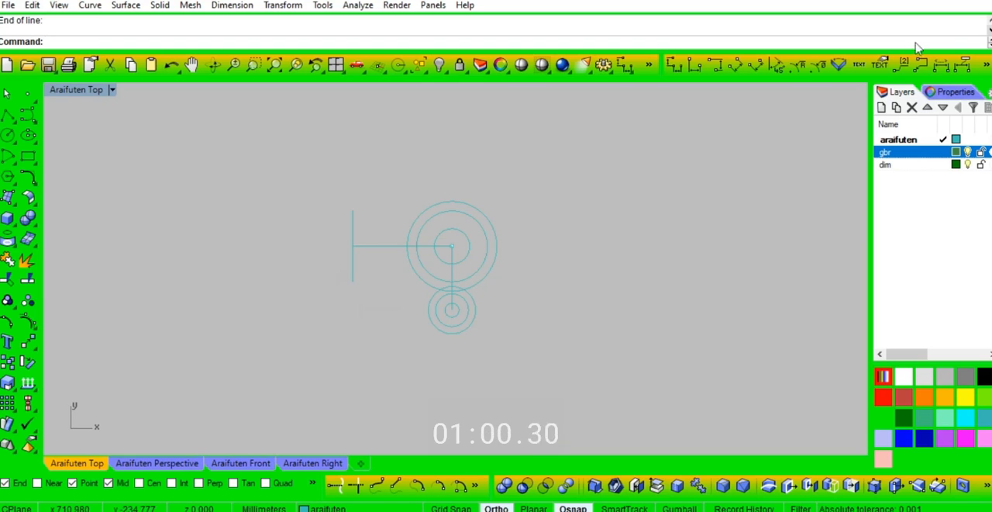
pyautogui.press('F1')
pyautogui.press('F2')
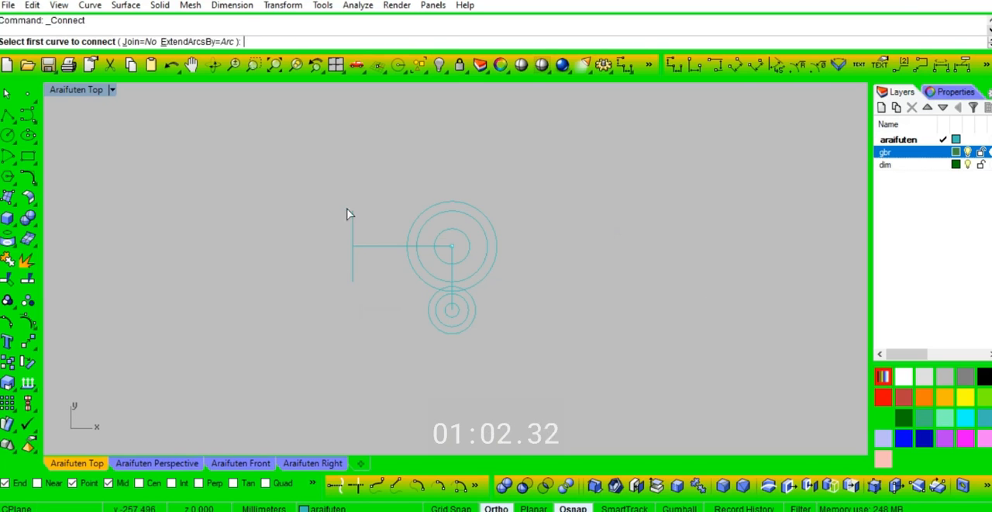
pyautogui.press('Escape')
# Step: Draw a horizontal line centred on the upper end of the left vertical line, extending 11 mm to both sides
pyautogui.press('F1')
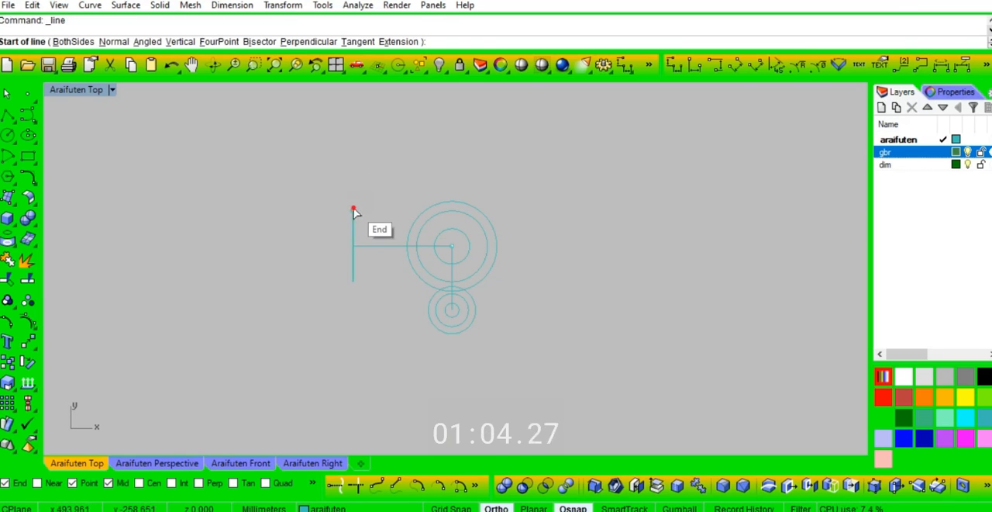
pyautogui.click(354, 207)
pyautogui.write('B')
pyautogui.press('Return')
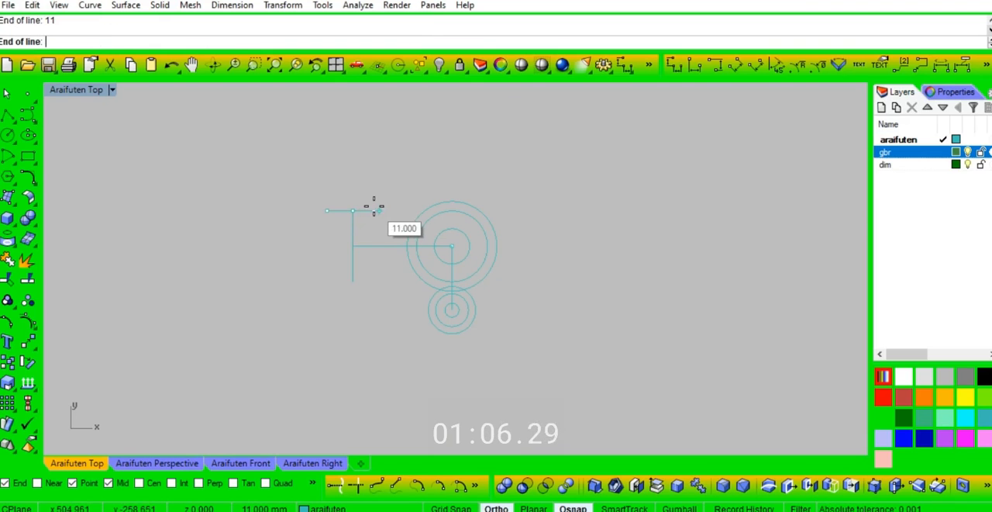
# Step: Measure the upper horizontal line from end to end with a dimension, without keeping it
pyautogui.click(675, 66)
pyautogui.click(379, 210)
pyautogui.click(328, 210)
pyautogui.press('Escape')
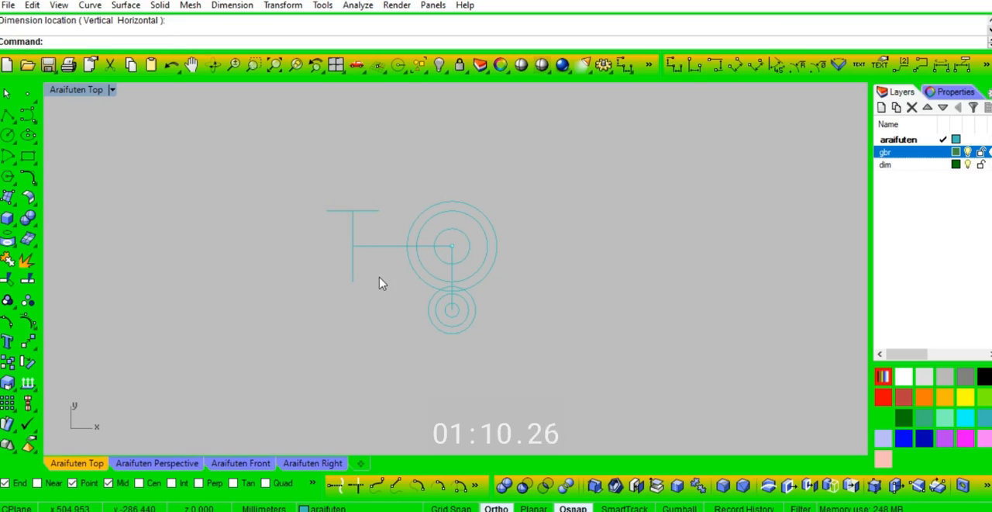
# Step: Copy the left vertical line from its upper end to the right end of the upper horizontal line
pyautogui.click(354, 227)
pyautogui.write('c')
pyautogui.press('Return')
pyautogui.click(353, 210)
pyautogui.click(379, 210)
pyautogui.rightClick(395, 169)
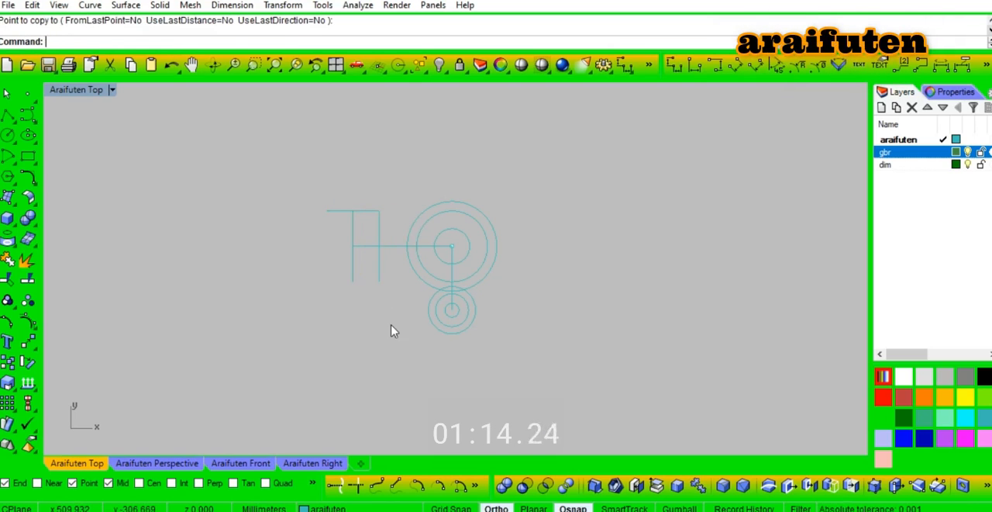
# Step: Mirror the three small concentric circles upward across the horizontal axis through the large circles' centre
pyautogui.moveTo(513, 279); pyautogui.dragTo(513, 280)
pyautogui.write('mi')
pyautogui.press('Return')
pyautogui.click(452, 246)
pyautogui.click(560, 253)
# Step: Draw lines from both ends of the copied vertical line tangent to the lower and upper small outer circles, with the tangent snap enabled
pyautogui.write('l')
pyautogui.press('Return')
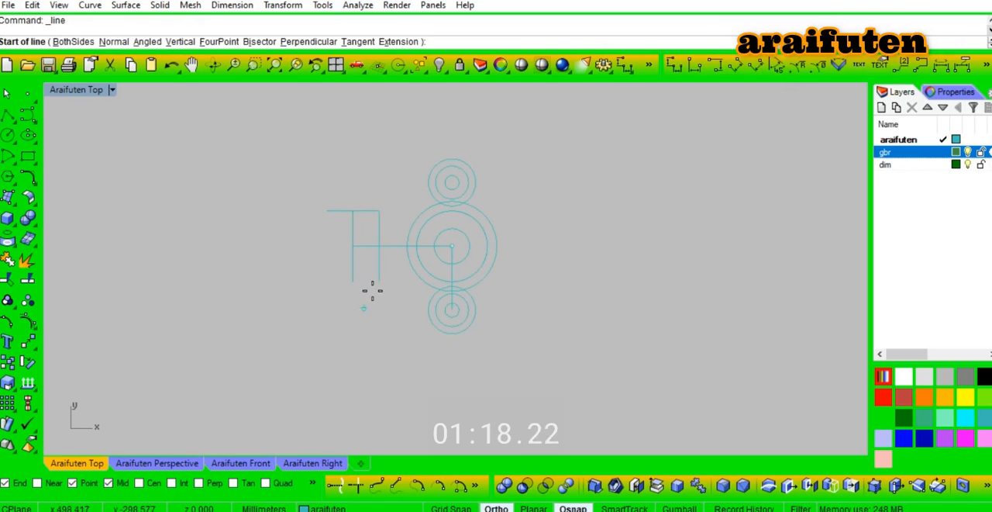
pyautogui.click(379, 282)
pyautogui.click(234, 482)
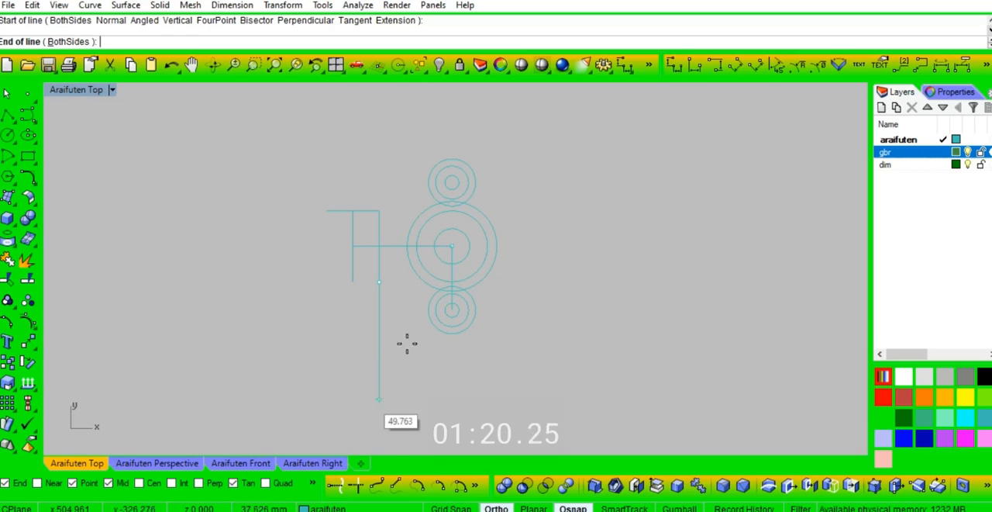
pyautogui.click(436, 326)
pyautogui.rightClick(382, 207)
pyautogui.click(379, 210)
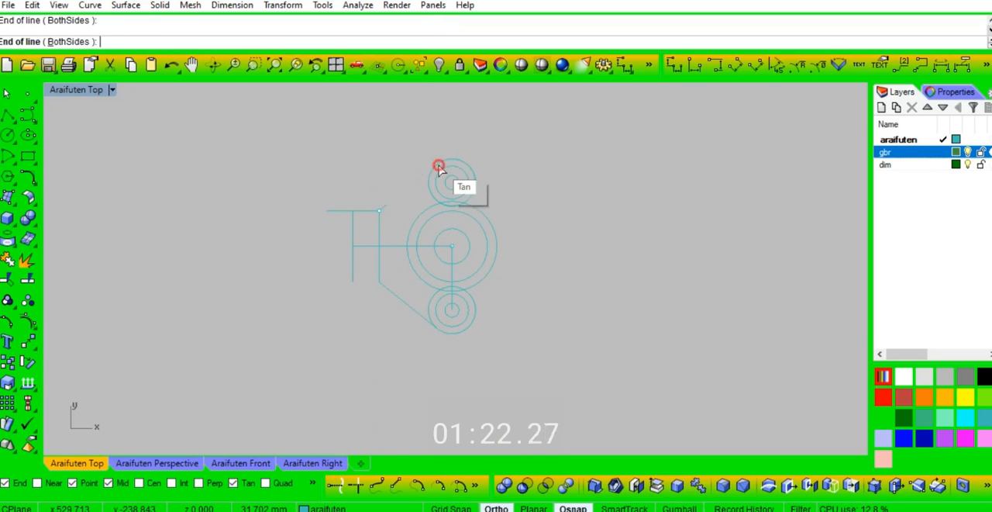
pyautogui.click(435, 167)
# Step: Connect the right sides of the upper and lower small outer circles to the large outer circle with short vertical lines, using the intersection snap
pyautogui.rightClick(514, 174)
pyautogui.click(481, 183)
pyautogui.click(171, 482)
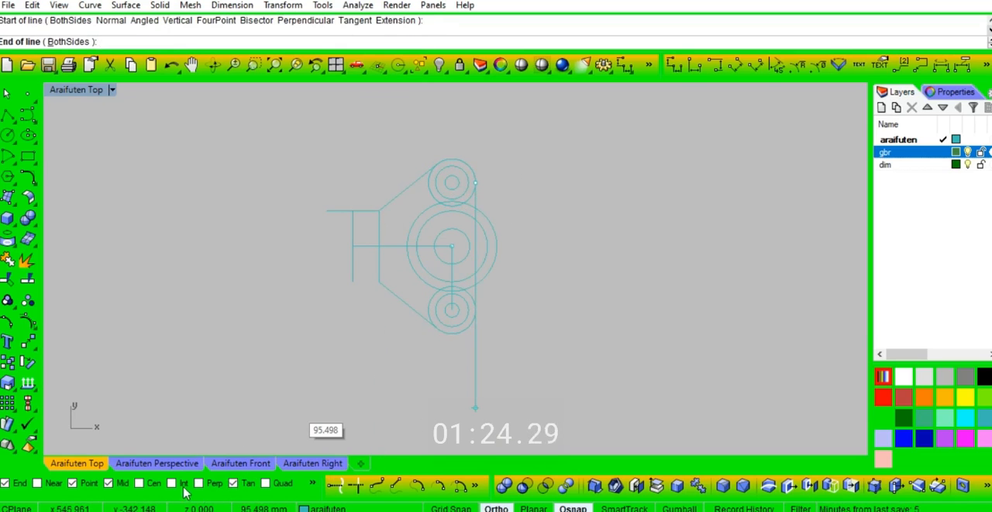
pyautogui.scroll(3, 481, 241)
pyautogui.click(471, 183)
pyautogui.rightClick(458, 343)
pyautogui.click(471, 374)
pyautogui.click(471, 324)
# Step: Copy the complete drawing straight up above the original
pyautogui.scroll(-5, 451, 337)
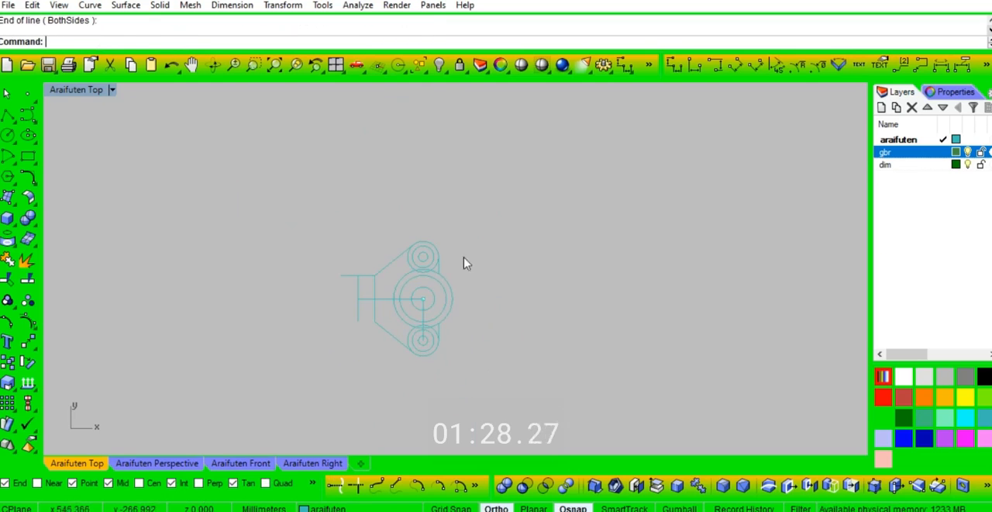
pyautogui.moveTo(305, 386); pyautogui.dragTo(304, 385)
pyautogui.write('c')
pyautogui.press('space')
pyautogui.click(480, 352)
pyautogui.click(477, 201)
pyautogui.press('Return')
# Step: Trim the overlapping line and circle segments around the lower lobe of the original drawing's outline
pyautogui.scroll(5, 437, 323)
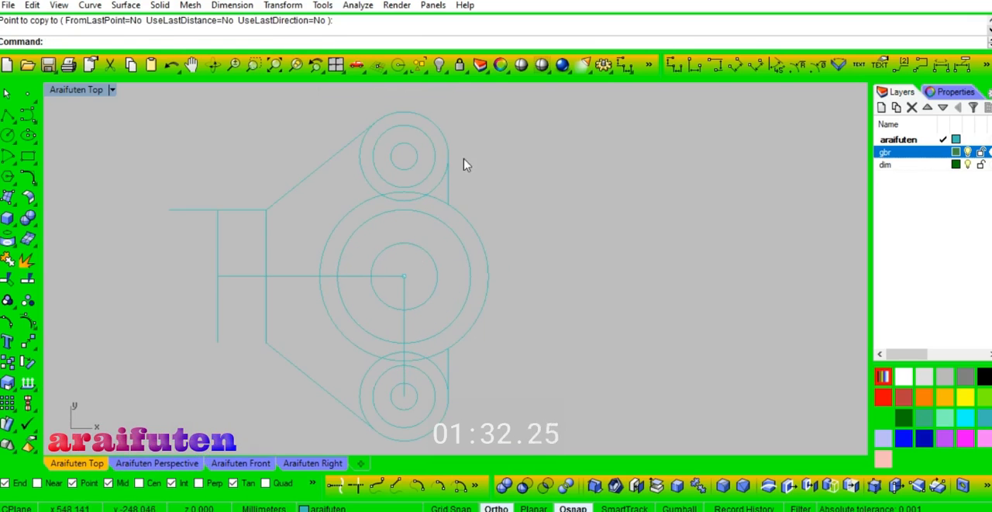
pyautogui.moveTo(442, 222); pyautogui.dragTo(441, 221)
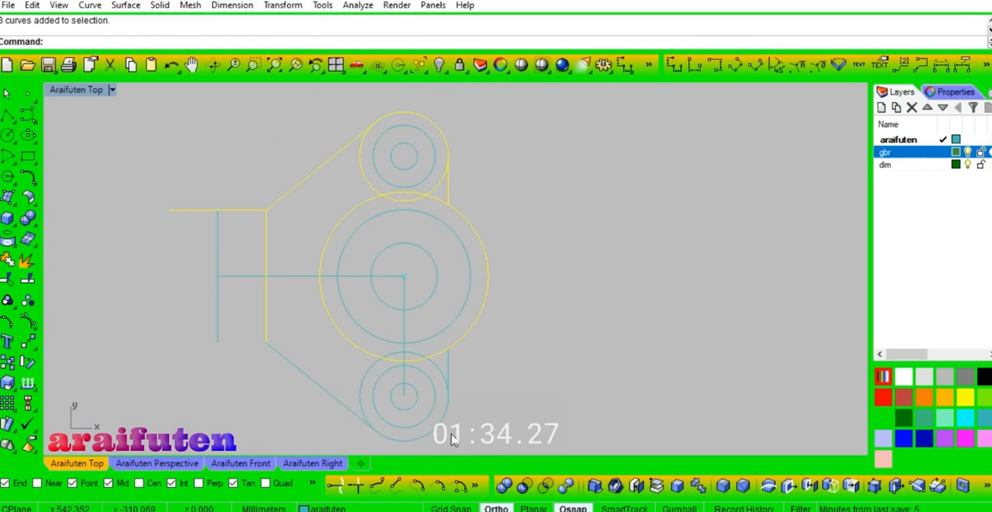
pyautogui.hotkey('ctrl', 't')
pyautogui.scroll(6, 437, 356)
pyautogui.click(440, 350)
pyautogui.click(430, 373)
pyautogui.click(310, 386)
# Step: Trim the overlapping segments around the upper lobe and join the outline curves
pyautogui.scroll(-8, 393, 345)
pyautogui.scroll(8, 408, 222)
pyautogui.click(408, 210)
pyautogui.click(408, 221)
pyautogui.click(278, 179)
pyautogui.scroll(-8, 283, 175)
pyautogui.hotkey('ctrl', 'j')
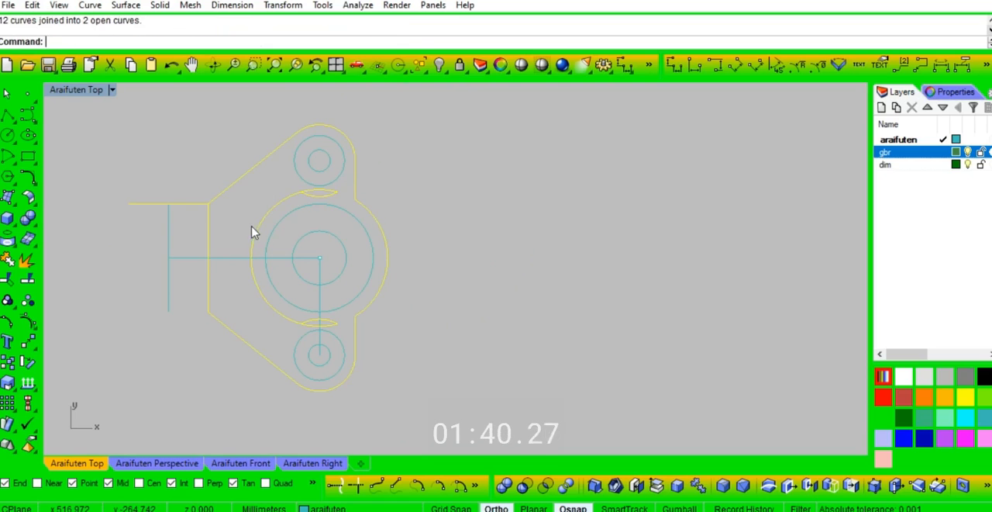
# Step: Trim the horizontal line overhanging the outline's upper-left corner and delete the leftover arcs inside the outline
pyautogui.hotkey('ctrl', 't')
pyautogui.click(186, 211)
pyautogui.click(200, 205)
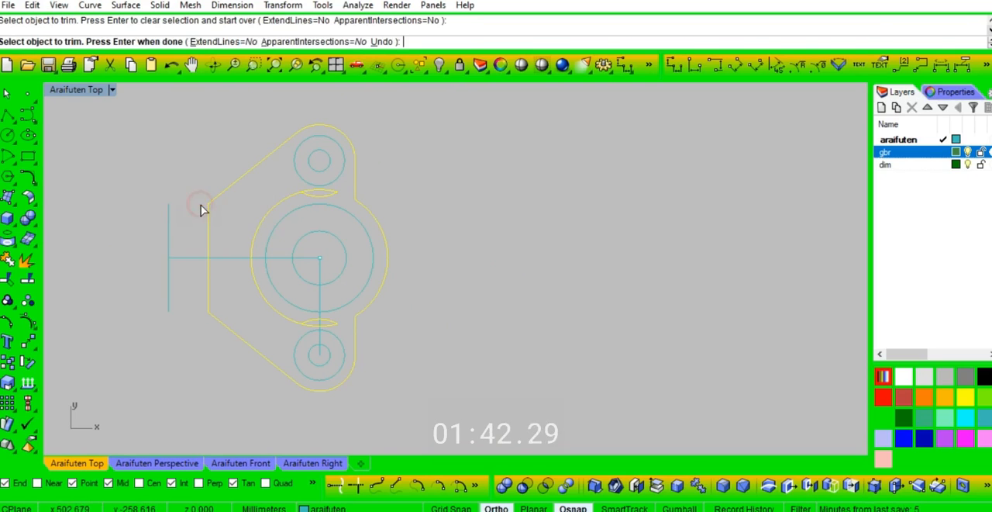
pyautogui.press('Return')
pyautogui.hotkey('ctrl', 'j')
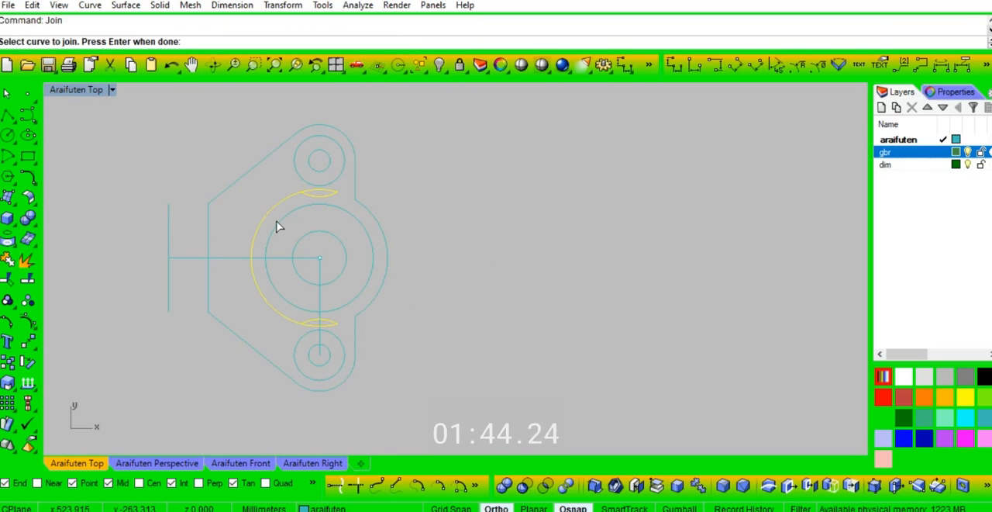
pyautogui.press('Return')
pyautogui.press('Delete')
# Step: Check the properties of the joined outer outline curve
pyautogui.click(363, 207)
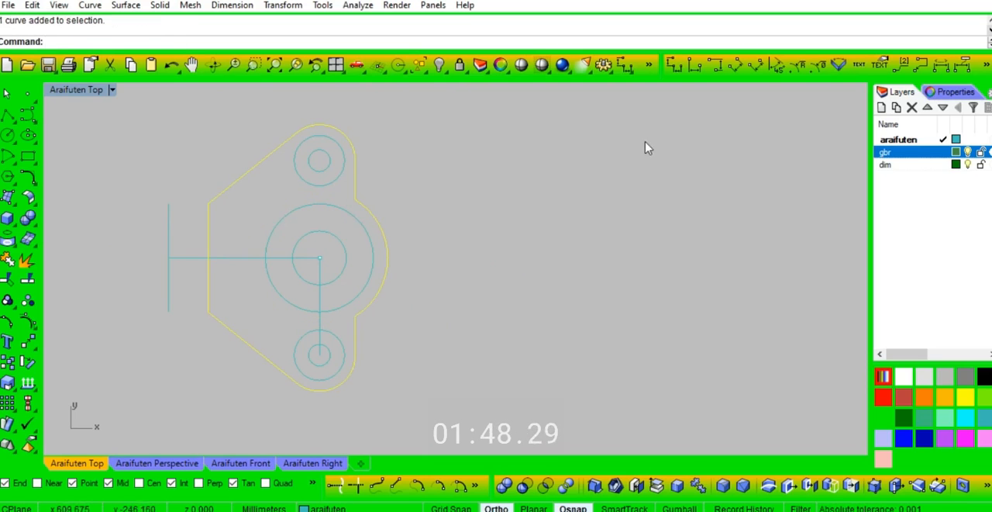
pyautogui.click(951, 91)
pyautogui.click(897, 92)
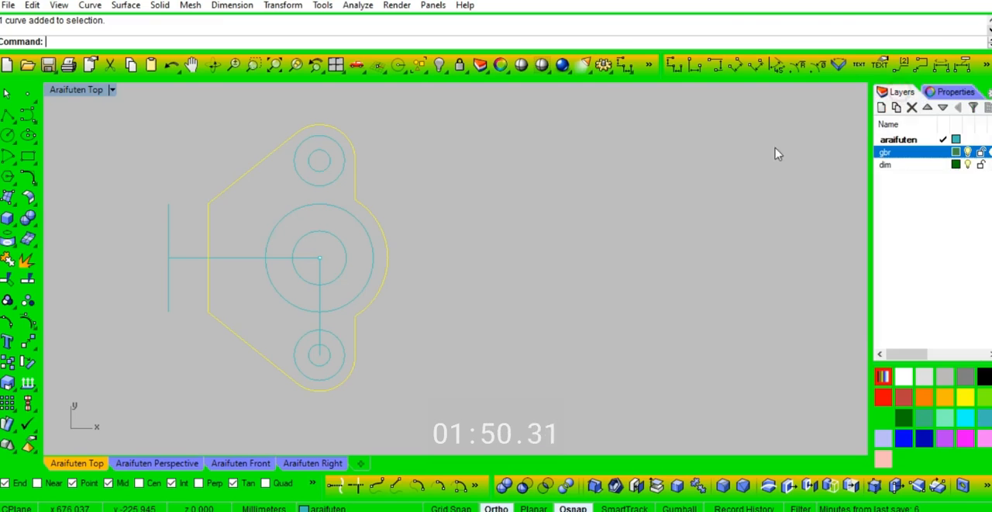
pyautogui.press('Escape')
# Step: Draw a circle with a 10 mm diameter at the lower end of the leftmost vertical line in the upper copy
pyautogui.scroll(-5, 419, 233)
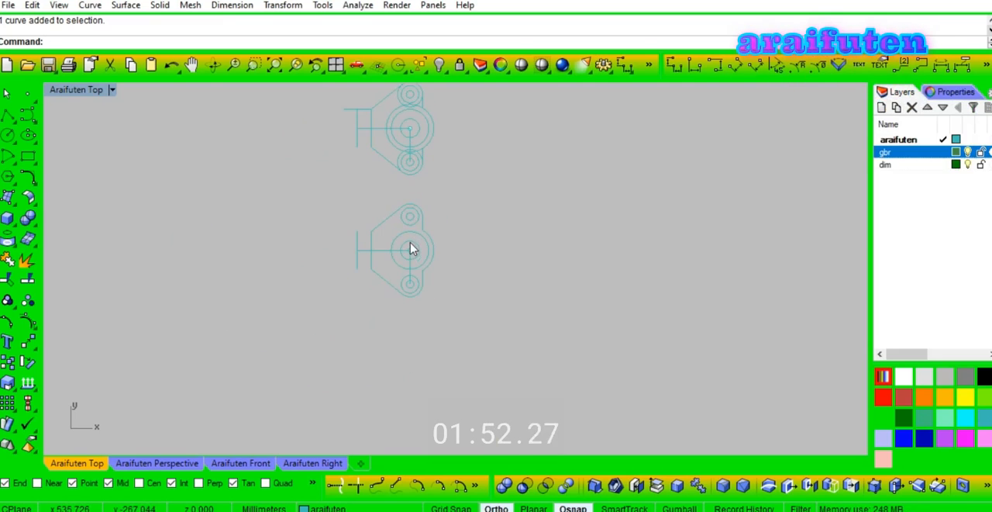
pyautogui.moveTo(433, 262); pyautogui.dragTo(451, 287, button='right')
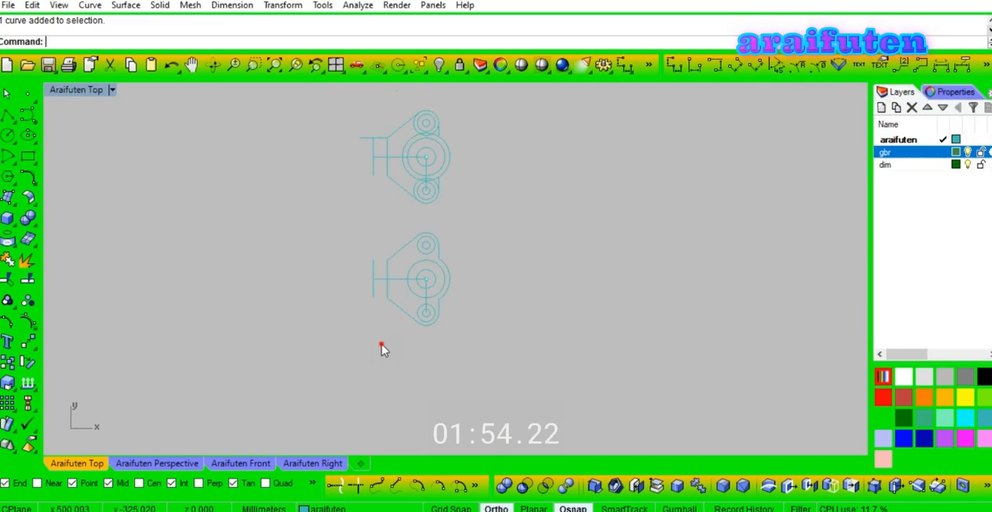
pyautogui.moveTo(380, 348); pyautogui.dragTo(395, 357, button='right')
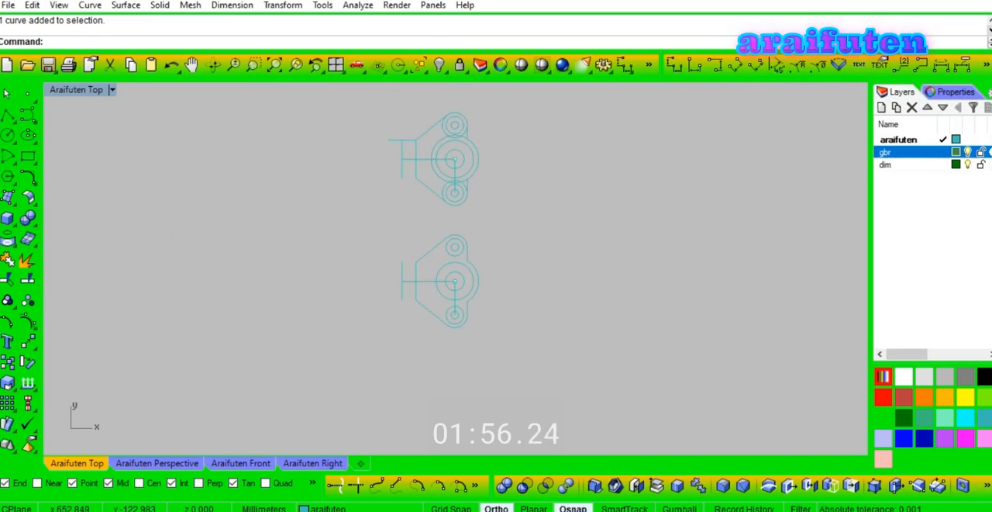
pyautogui.scroll(2, 416, 208)
pyautogui.moveTo(416, 208); pyautogui.dragTo(433, 285, button='right')
pyautogui.rightClick(431, 268)
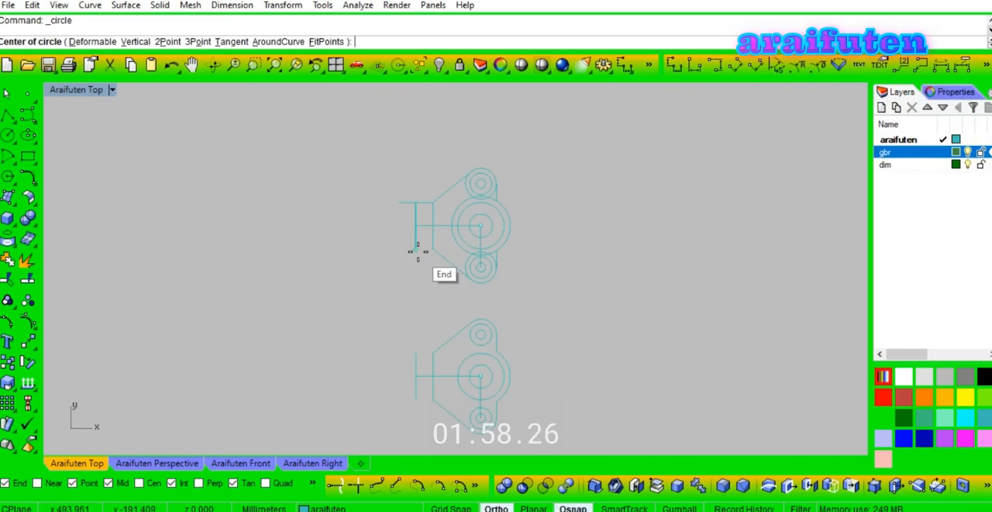
pyautogui.click(416, 250)
pyautogui.write('10')
pyautogui.press('Return')
# Step: Draw a concentric circle with a 22 mm diameter around the 10 mm circle
pyautogui.scroll(4, 423, 239)
pyautogui.rightClick(418, 237)
pyautogui.click(403, 235)
pyautogui.write('22')
pyautogui.press('Return')
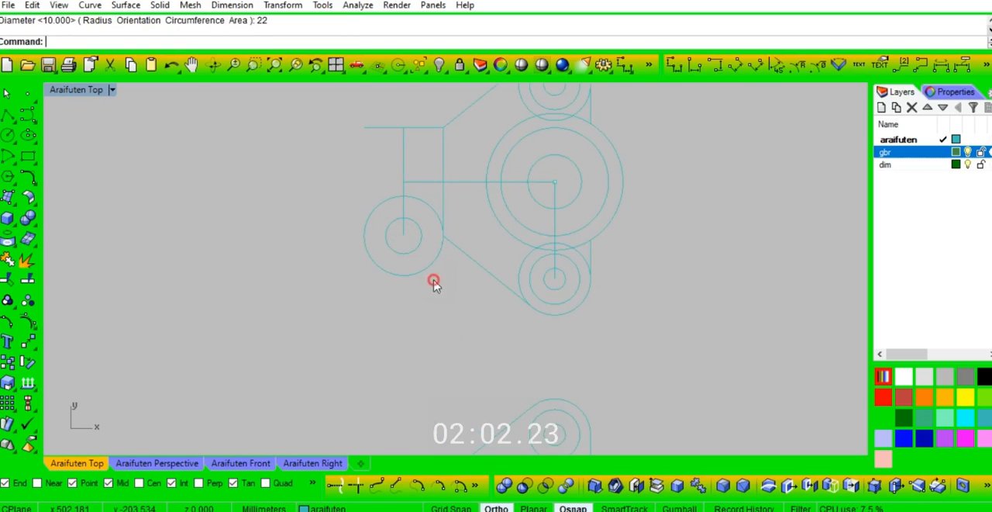
# Step: Draw a 17 mm vertical line downward from the centre of the 10 mm and 22 mm circles
pyautogui.write('l')
pyautogui.press('Return')
pyautogui.click(404, 236)
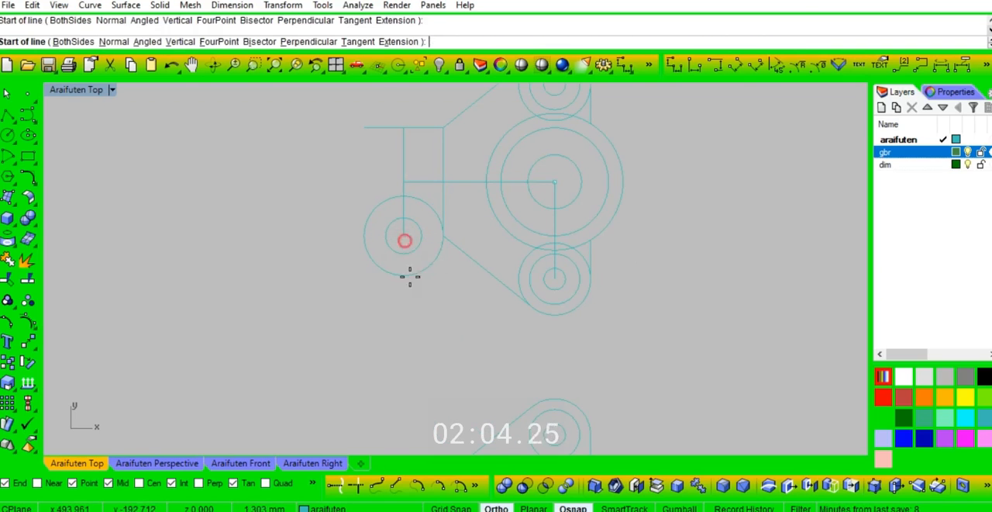
pyautogui.write('17')
pyautogui.press('Return')
pyautogui.click(435, 318)
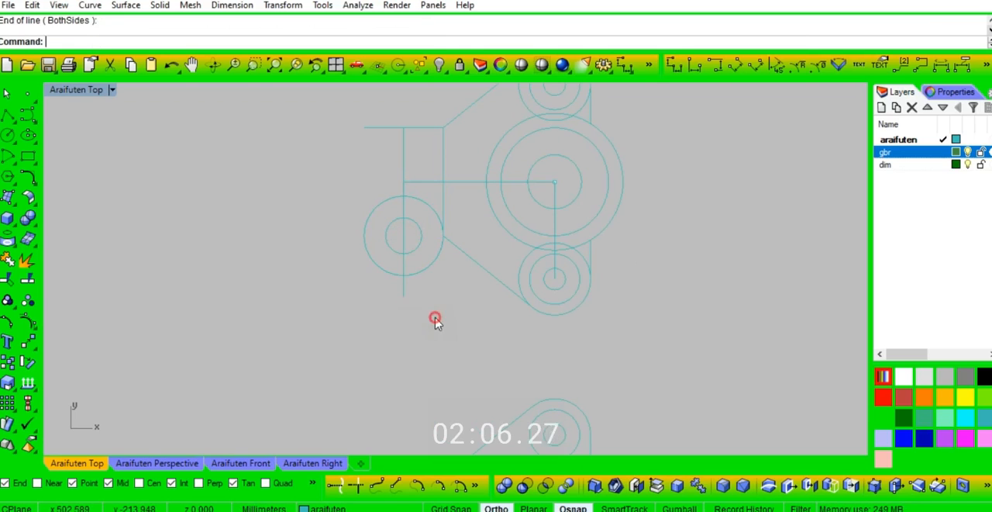
# Step: Draw a horizontal line centred on the vertical line's lower end, spanning the full width of the 22 mm circle
pyautogui.press('Return')
pyautogui.click(403, 296)
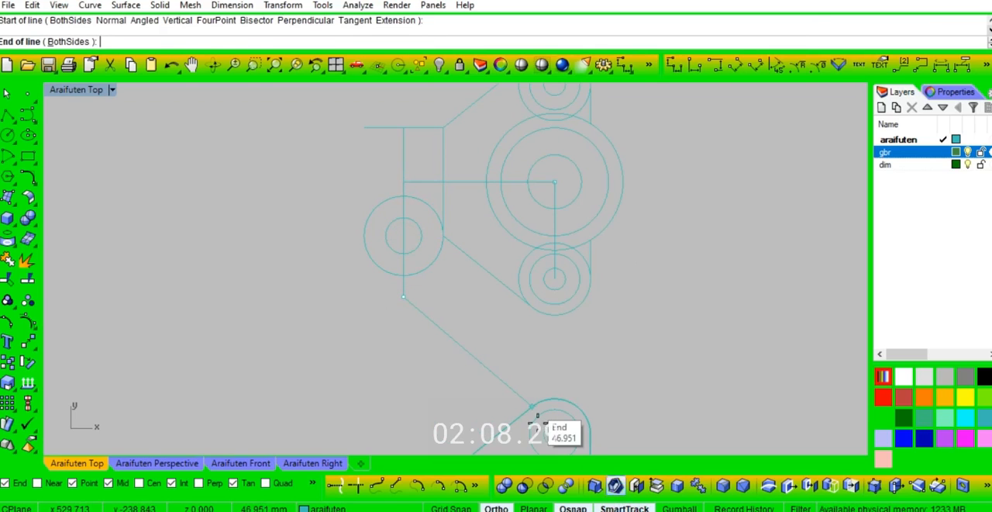
pyautogui.write('B')
pyautogui.press('Return')
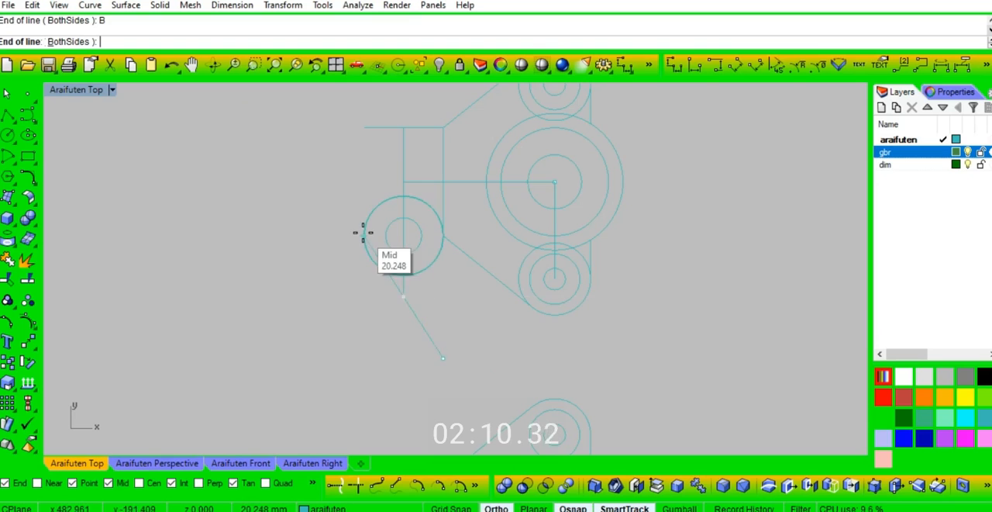
pyautogui.click(370, 296)
# Step: Draw vertical lines from both side points of the 22 mm circle down to the horizontal base line
pyautogui.press('Return')
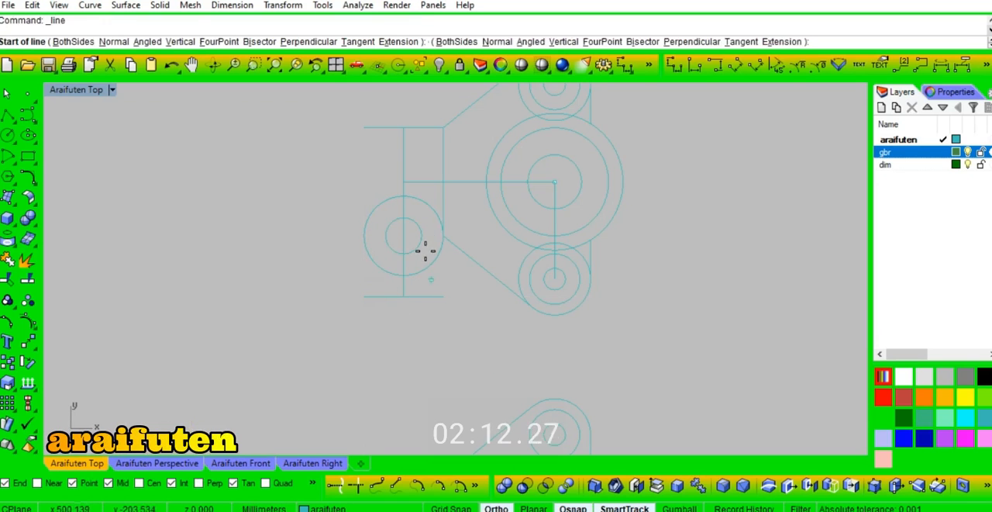
pyautogui.click(444, 243)
pyautogui.click(450, 297)
pyautogui.press('Return')
pyautogui.click(365, 236)
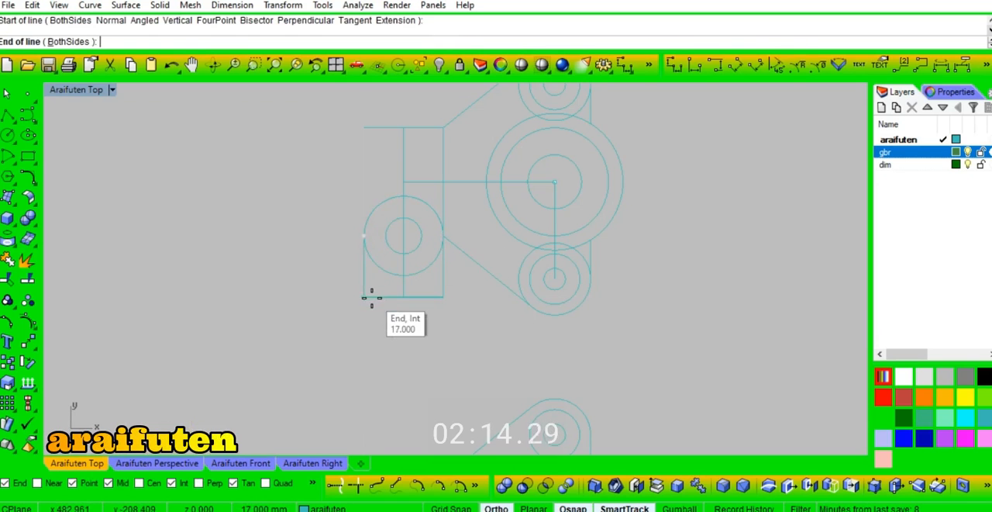
pyautogui.click(371, 296)
# Step: Trim the lower half of the 22 mm circle and join its upper arc with the three straight lines into one closed outline
pyautogui.scroll(4, 427, 315)
pyautogui.moveTo(412, 238); pyautogui.dragTo(416, 231)
pyautogui.moveTo(325, 222); pyautogui.dragTo(334, 271)
pyautogui.write('tr')
pyautogui.press('Return')
pyautogui.press('Return')
pyautogui.write('j')
pyautogui.press('Return')
pyautogui.scroll(-7, 362, 257)
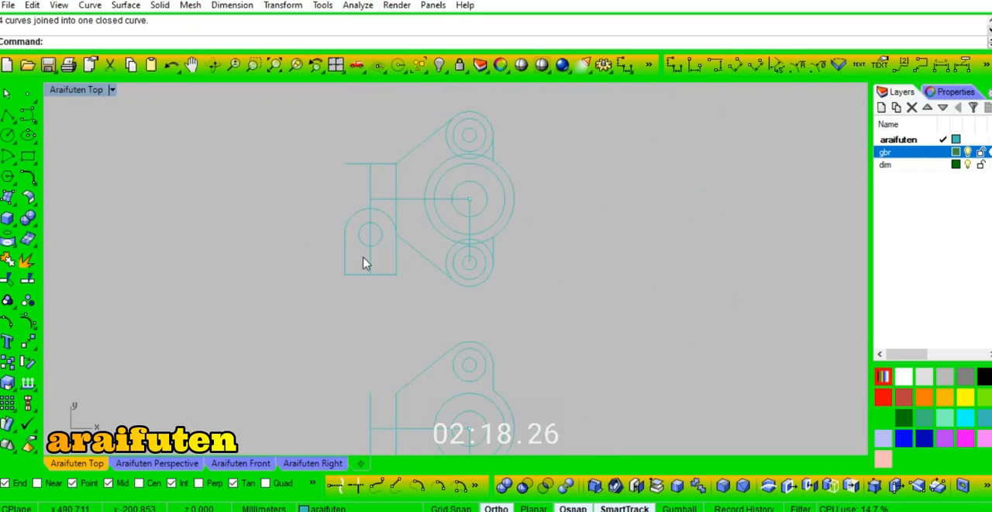
# Step: Draw a circle with a 10 mm diameter in the empty space to the right of the upper copy
pyautogui.moveTo(399, 317); pyautogui.dragTo(389, 281, button='right')
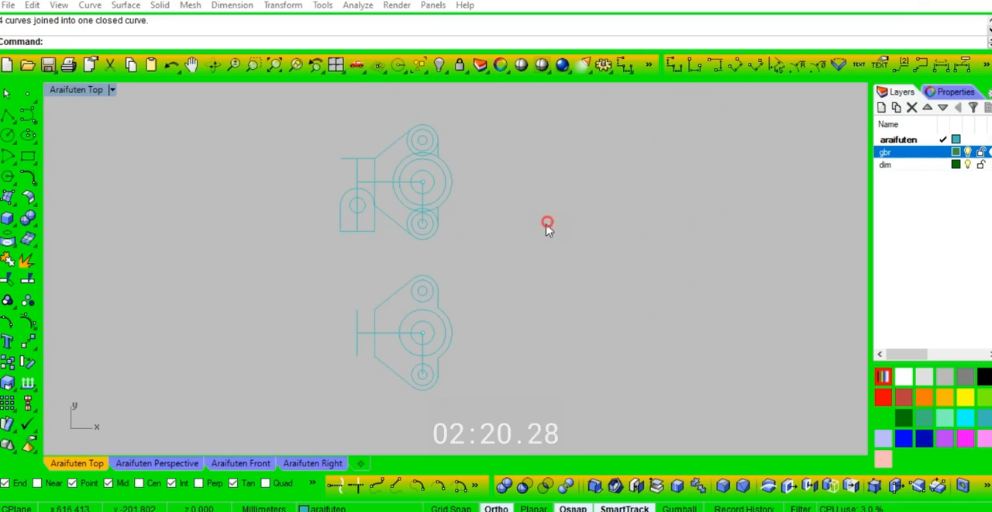
pyautogui.write('c')
pyautogui.press('Return')
pyautogui.click(508, 184)
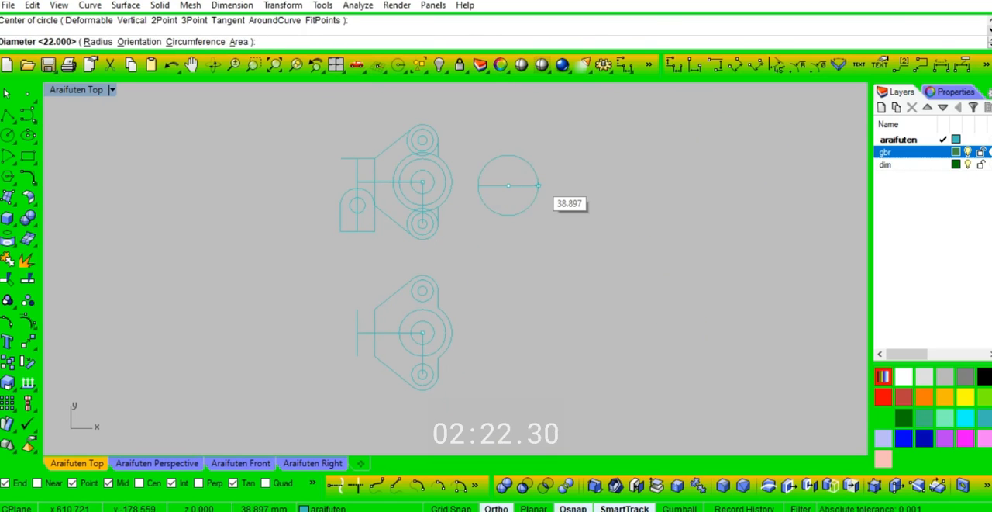
pyautogui.write('10')
pyautogui.press('Return')
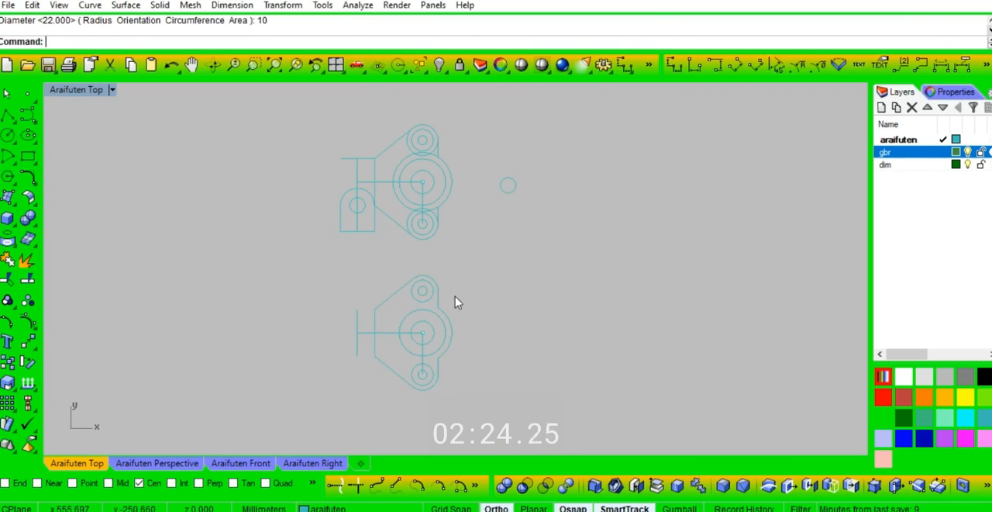
# Step: Draw a concentric circle with a 20 mm diameter around the separate 10 mm circle
pyautogui.press('Return')
pyautogui.click(508, 186)
pyautogui.write('2')
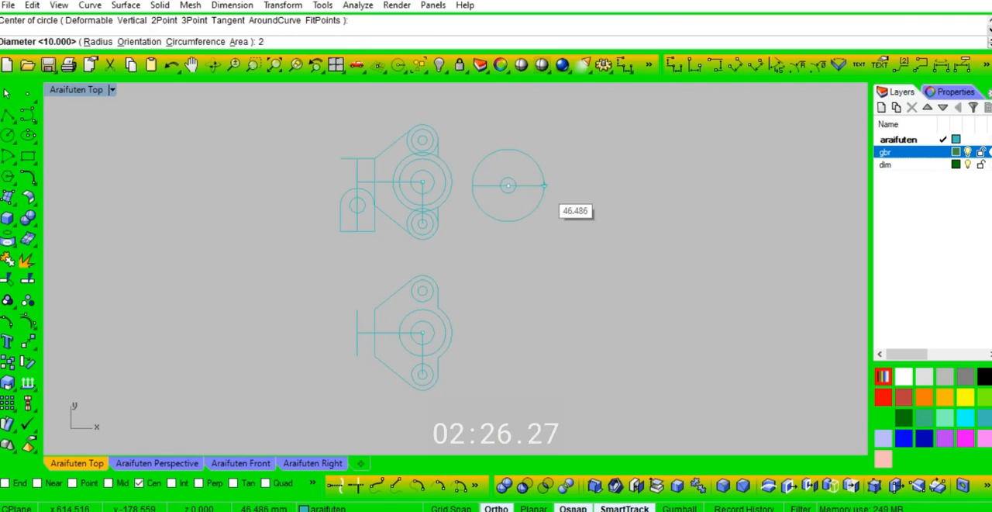
pyautogui.write('0')
pyautogui.press('Return')
# Step: Copy all the curves to the empty area on the right as a spare set
pyautogui.scroll(-5, 512, 293)
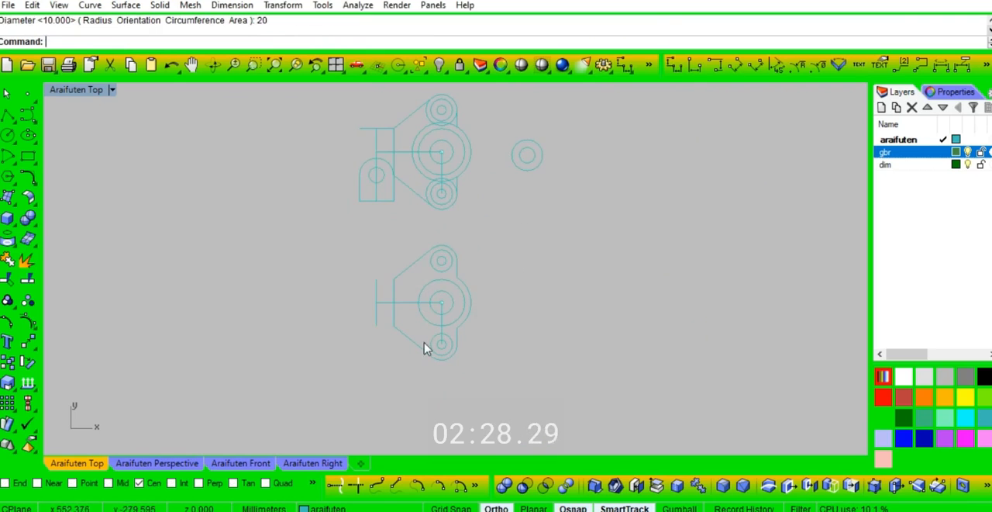
pyautogui.hotkey('ctrl', 'a')
pyautogui.write('co')
pyautogui.press('Return')
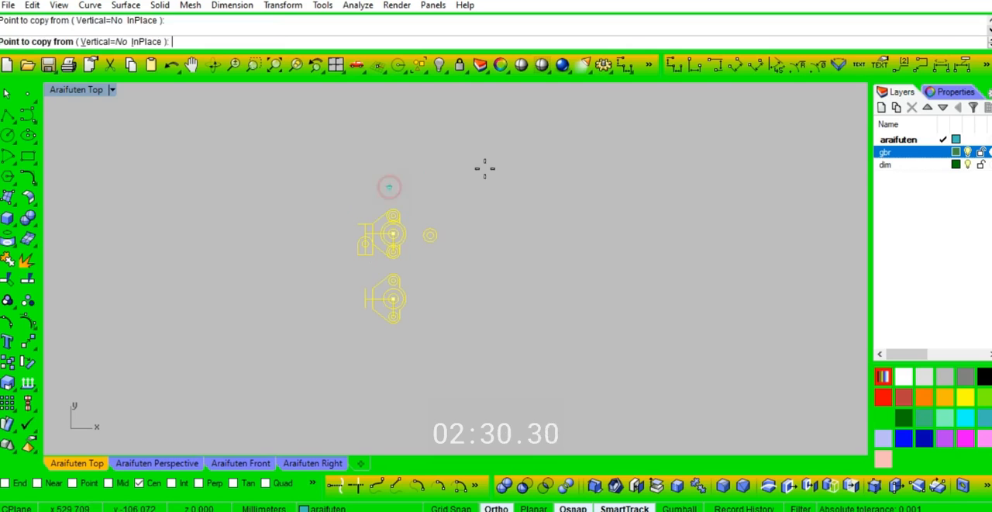
pyautogui.click(394, 186)
pyautogui.click(539, 165)
pyautogui.press('Return')
pyautogui.press('Escape')
pyautogui.scroll(6, 376, 321)
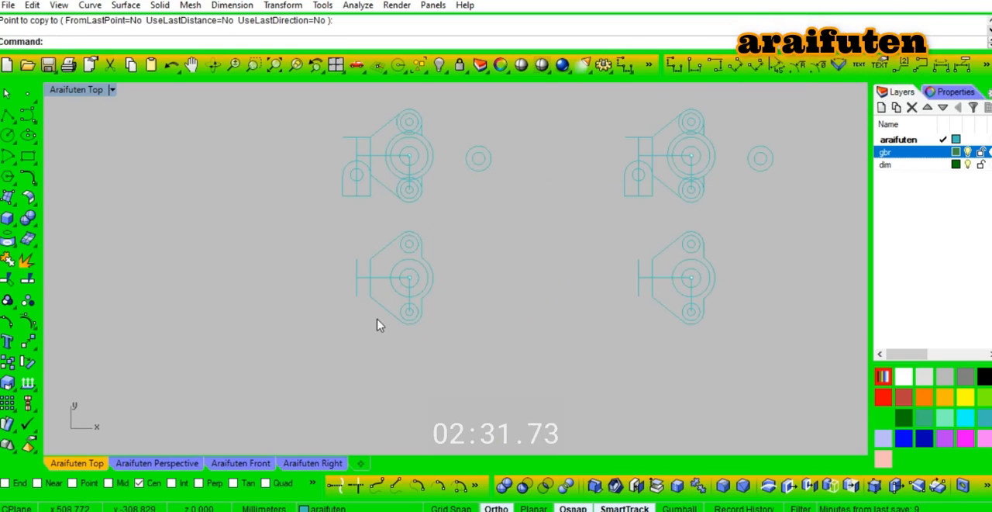
# Step: In the perspective view, extrude the lower copy's lobed outline with its large circle and both outer lobe circles 6 mm as a solid
pyautogui.click(173, 463)
pyautogui.scroll(-5, 349, 348)
pyautogui.scroll(6, 467, 300)
pyautogui.moveTo(483, 257)
pyautogui.mouseDown(button='right')
pyautogui.moveTo(490, 266)
pyautogui.moveTo(478, 261)
pyautogui.mouseUp(button='right')
pyautogui.click(475, 253)
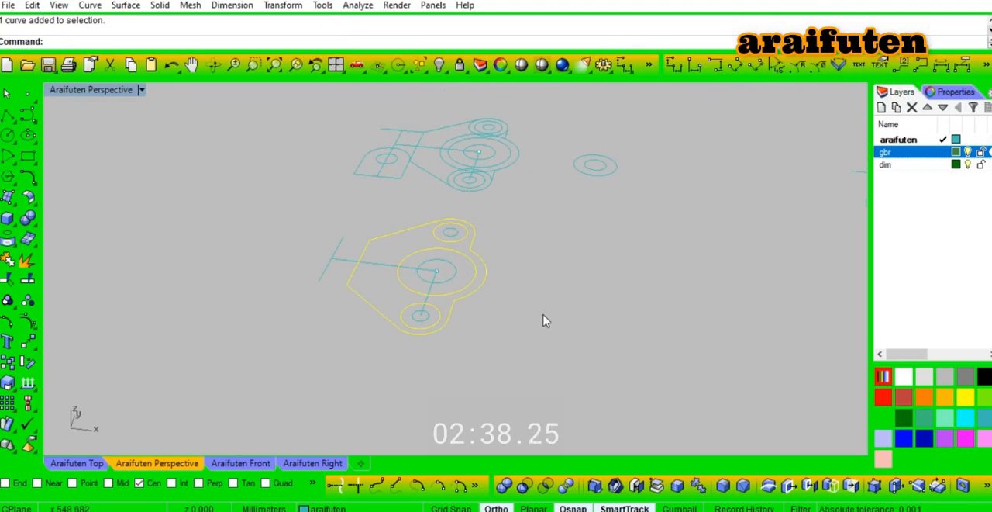
pyautogui.press('Return')
pyautogui.write('6')
pyautogui.press('Return')
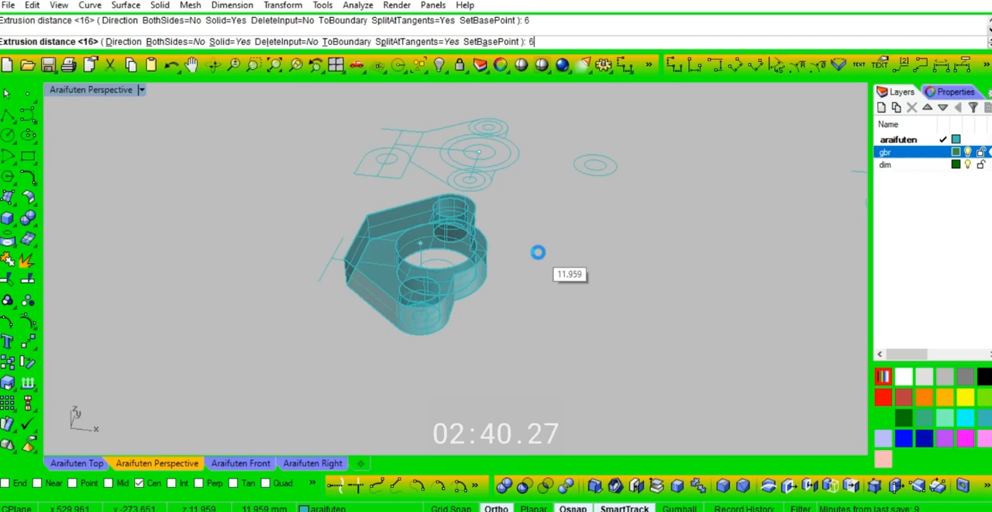
pyautogui.moveTo(537, 256); pyautogui.dragTo(400, 234, button='right')
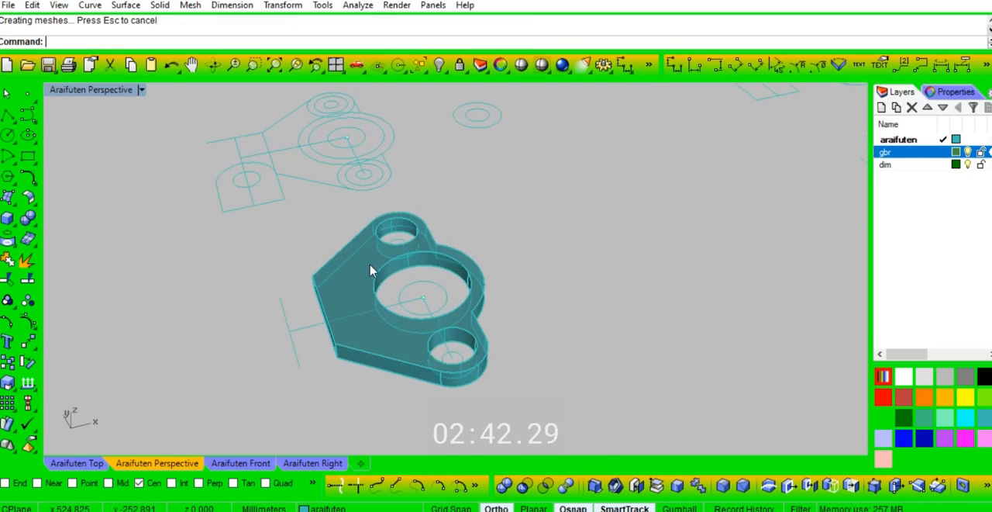
# Step: Extrude the pairs of concentric circles in both lobes 8 mm into hollow bosses
pyautogui.click(383, 251)
pyautogui.click(400, 240)
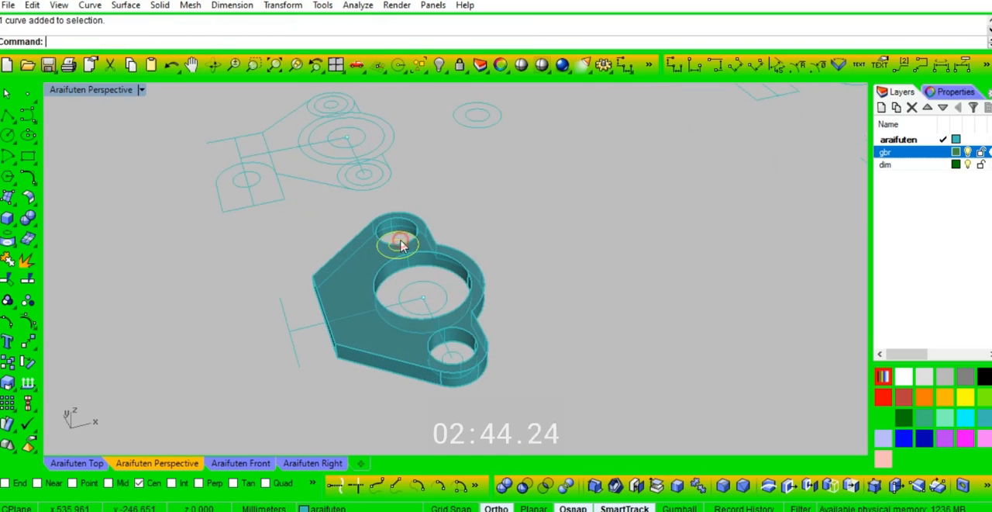
pyautogui.click(455, 355)
pyautogui.click(503, 381)
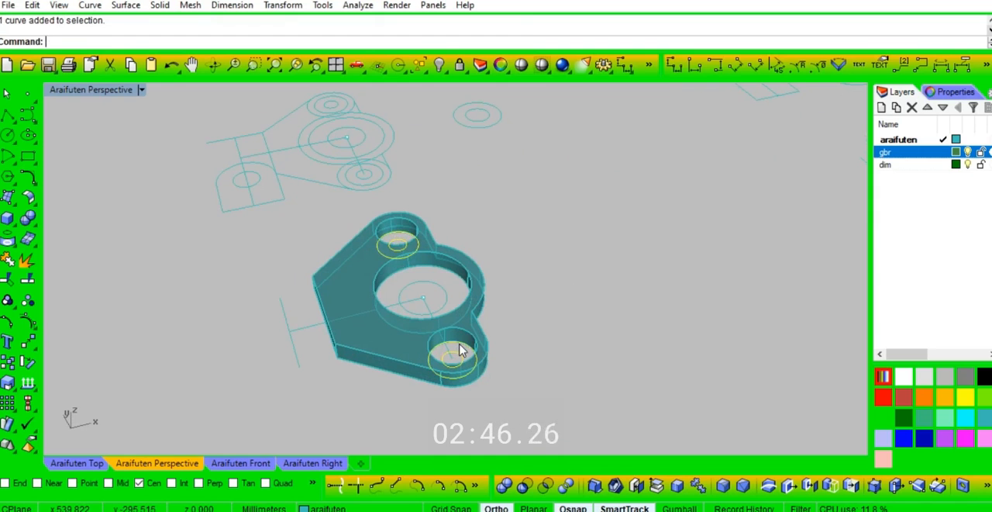
pyautogui.press('Return')
pyautogui.write('8')
pyautogui.press('Return')
pyautogui.click(527, 286)
# Step: Inspect the extruded plate and its bosses from several angles in a shaded preview
pyautogui.moveTo(517, 310); pyautogui.dragTo(529, 137, button='right')
pyautogui.scroll(6, 466, 367)
pyautogui.moveTo(463, 264)
pyautogui.mouseDown(button='right')
pyautogui.moveTo(454, 336)
pyautogui.moveTo(492, 250)
pyautogui.moveTo(489, 266)
pyautogui.moveTo(427, 194)
pyautogui.moveTo(427, 222)
pyautogui.moveTo(456, 194)
pyautogui.mouseUp(button='right')
pyautogui.scroll(-5, 448, 223)
pyautogui.scroll(8, 427, 194)
pyautogui.scroll(-5, 456, 194)
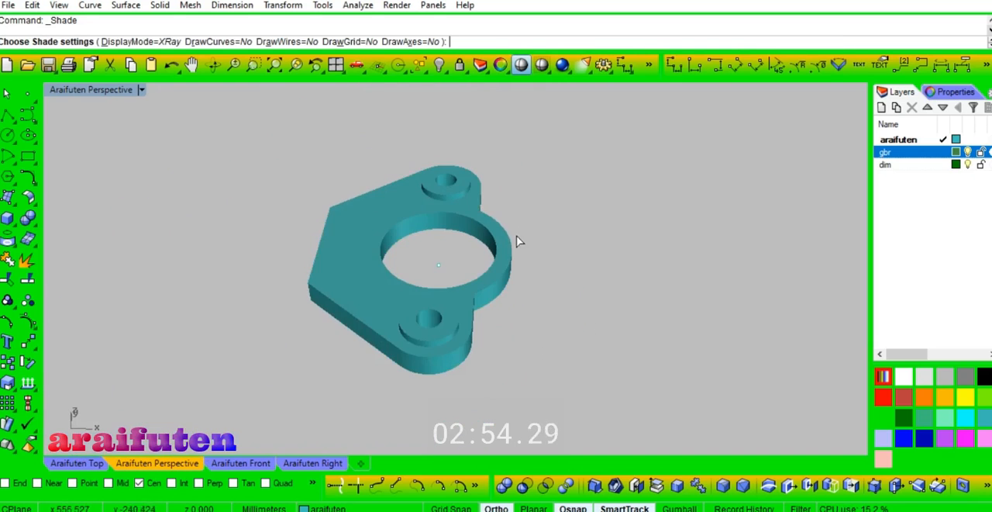
pyautogui.press('Escape')
pyautogui.scroll(-3, 478, 306)
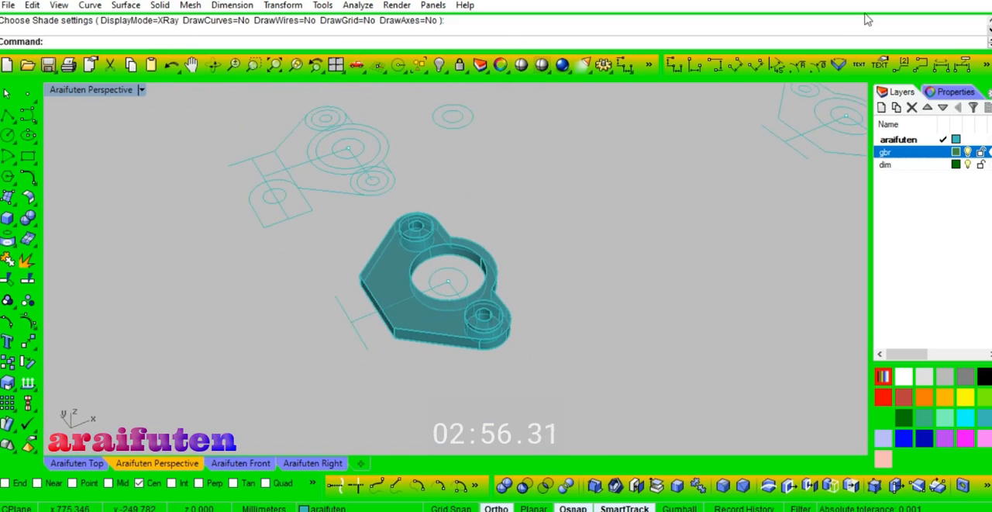
# Step: In the top view, delete the upper copy's lobed profile and extra lines, keeping the round-topped tab, its circle and the horizontal centre line
pyautogui.click(91, 461)
pyautogui.scroll(-3, 403, 325)
pyautogui.scroll(6, 411, 241)
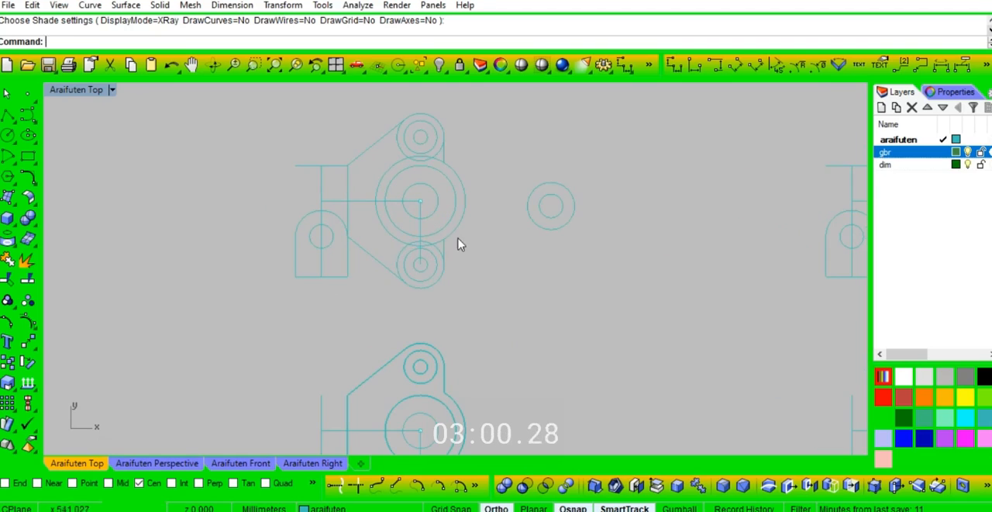
pyautogui.moveTo(374, 220); pyautogui.dragTo(380, 219)
pyautogui.press('Delete')
pyautogui.moveTo(492, 93); pyautogui.dragTo(311, 187)
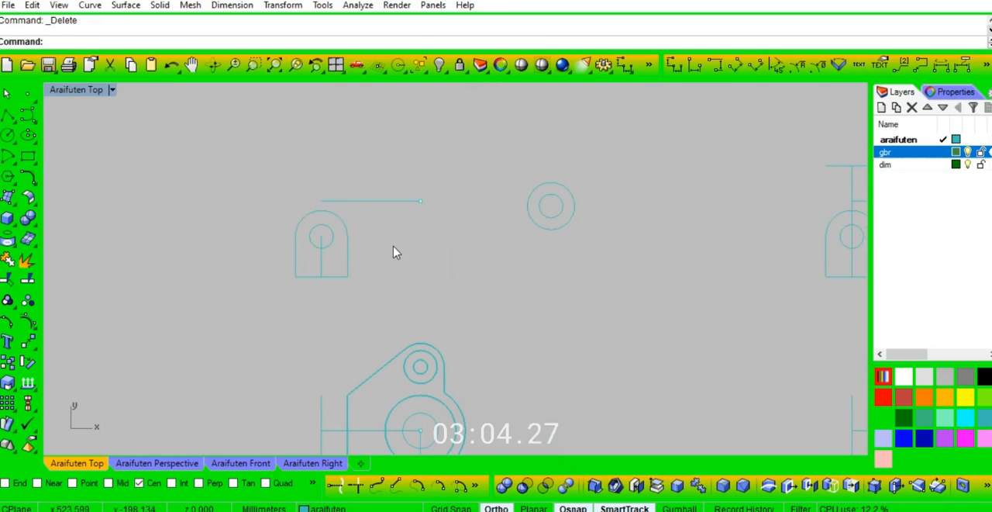
# Step: Draw a horizontal line from the tab's lower-right corner, ending in line with the rightmost point of the plate below
pyautogui.write('l')
pyautogui.press('Return')
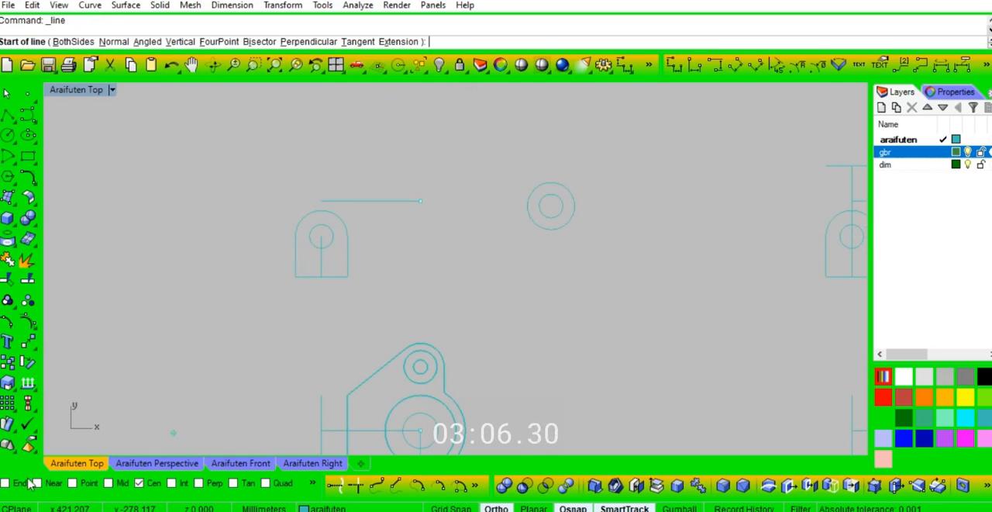
pyautogui.click(349, 273)
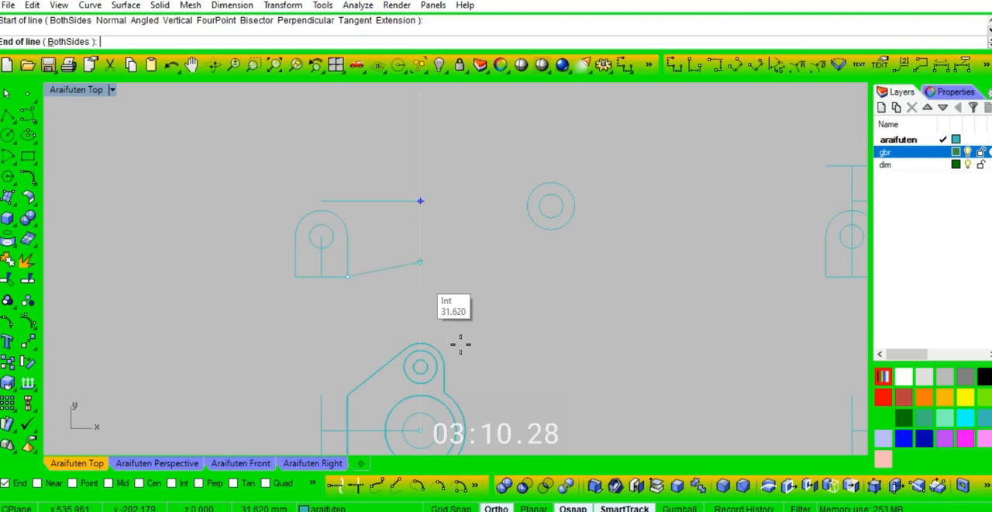
pyautogui.rightClick(466, 274)
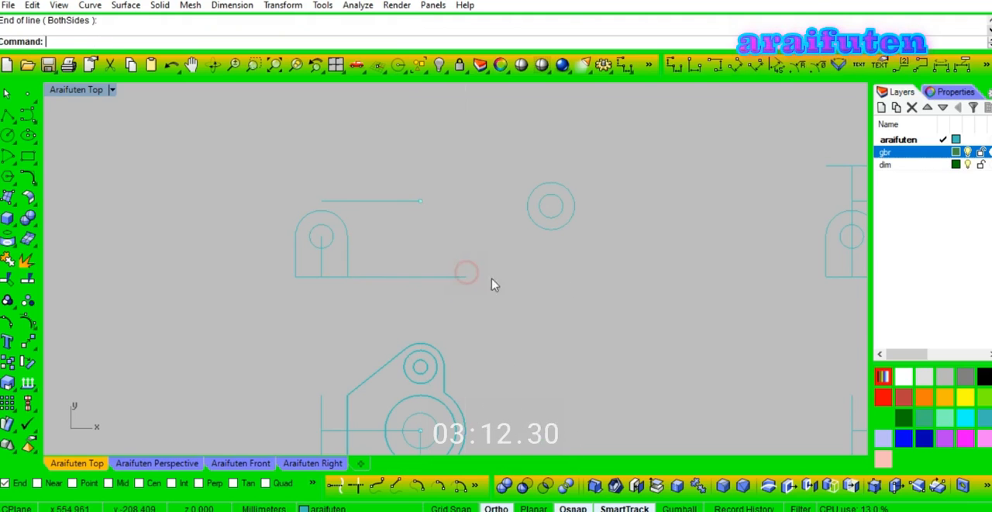
# Step: Draw a 50 mm vertical line upward from the right end of the new base line
pyautogui.scroll(-2, 458, 261)
pyautogui.rightClick(458, 258)
pyautogui.click(464, 272)
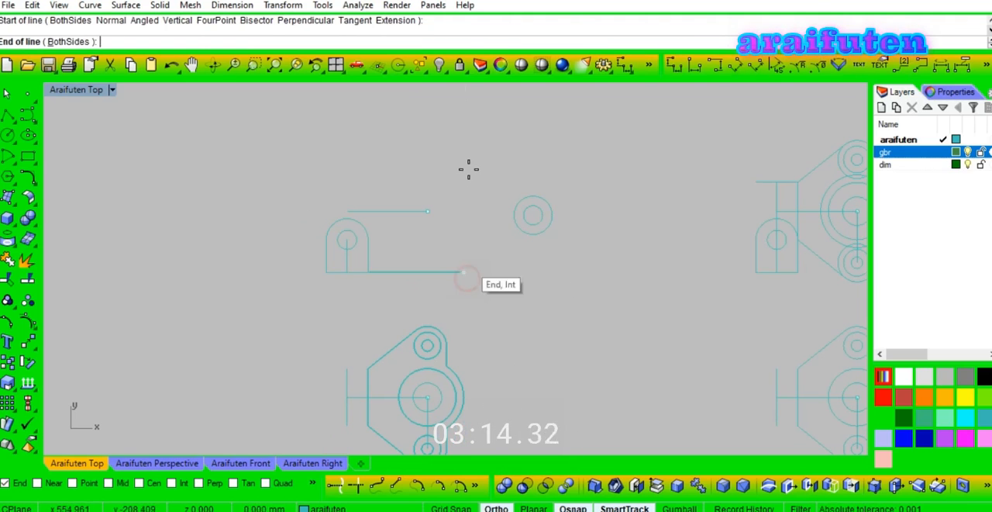
pyautogui.write('50')
pyautogui.press('Return')
# Step: Draw a vertical line upward from the large bore's left edge through the upper view and trim off the part below the base line
pyautogui.moveTo(427, 286); pyautogui.dragTo(441, 271, button='right')
pyautogui.rightClick(440, 271)
pyautogui.click(412, 381)
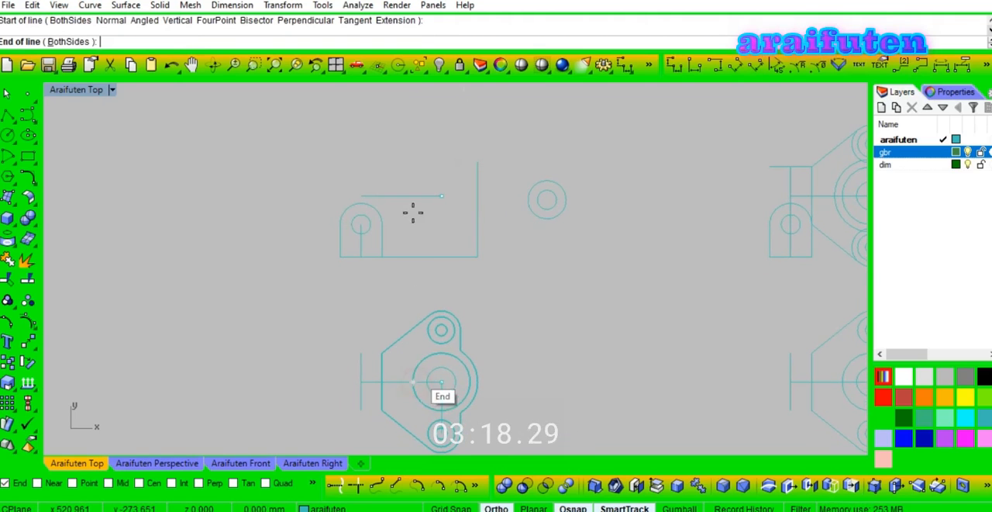
pyautogui.click(418, 168)
pyautogui.click(431, 257)
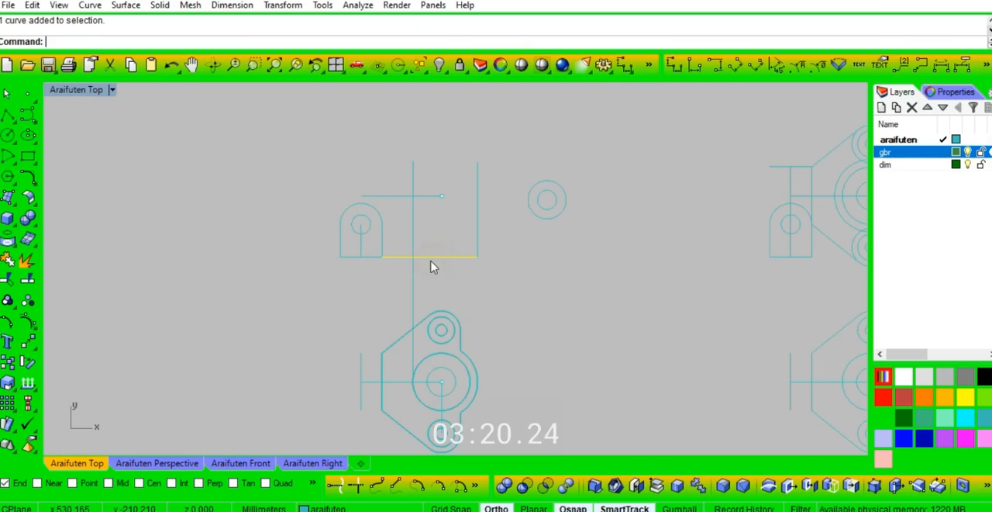
pyautogui.hotkey('ctrl', 't')
pyautogui.click(413, 286)
pyautogui.rightClick(405, 293)
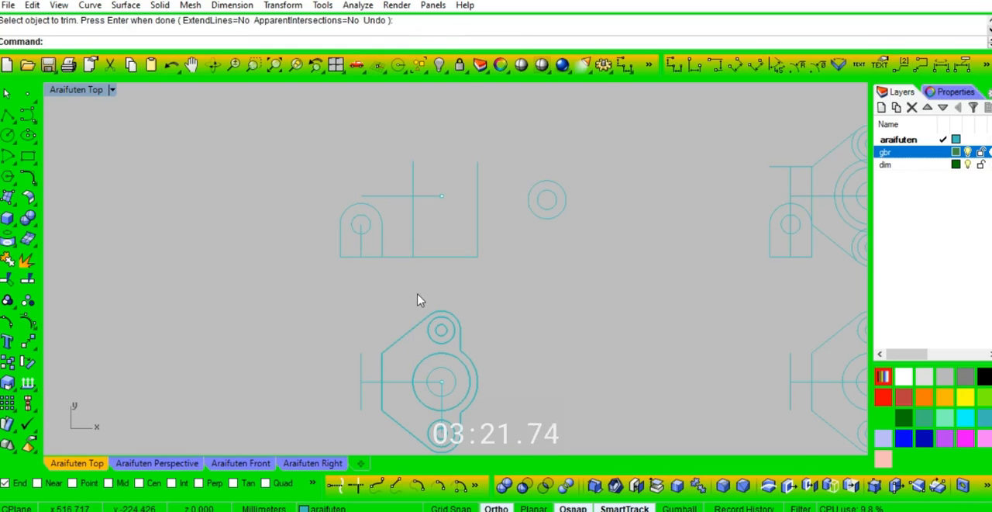
# Step: Measure the distance between the tops of the two vertical lines and the distance across the plate's large bore
pyautogui.click(671, 64)
pyautogui.click(481, 165)
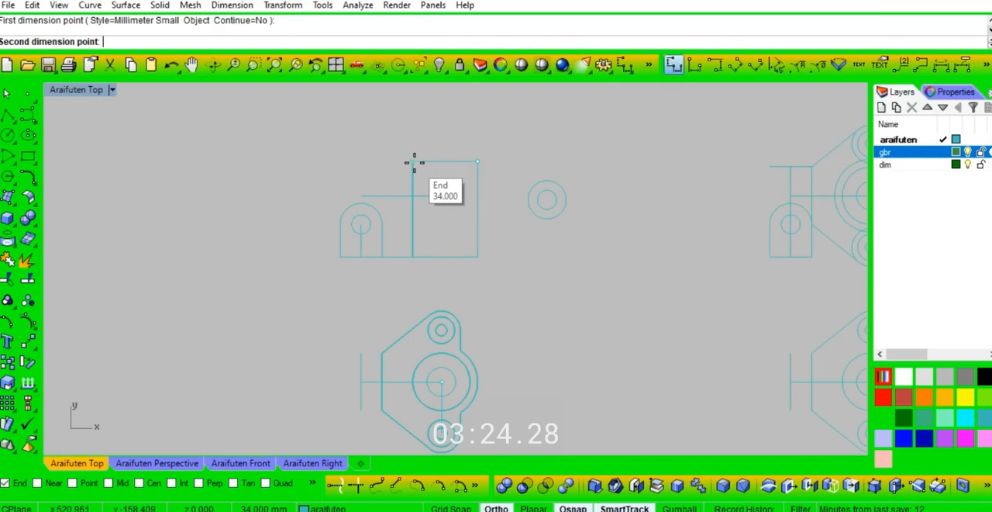
pyautogui.click(414, 162)
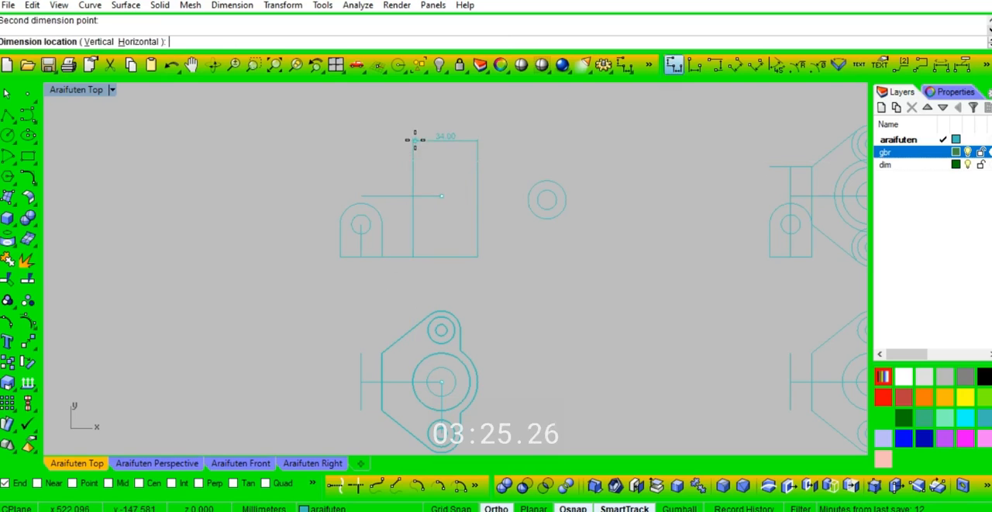
pyautogui.rightClick(476, 384)
pyautogui.click(471, 381)
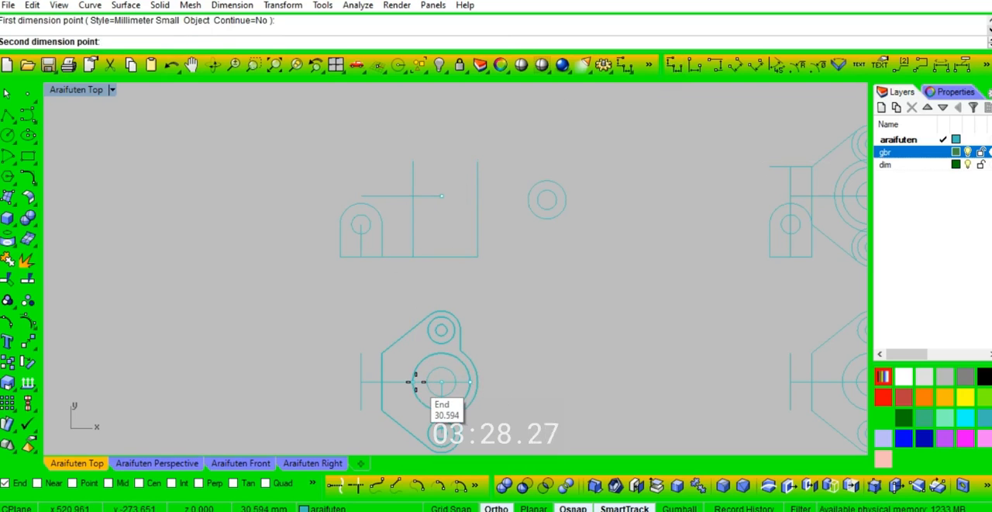
pyautogui.click(413, 381)
pyautogui.scroll(2, 436, 215)
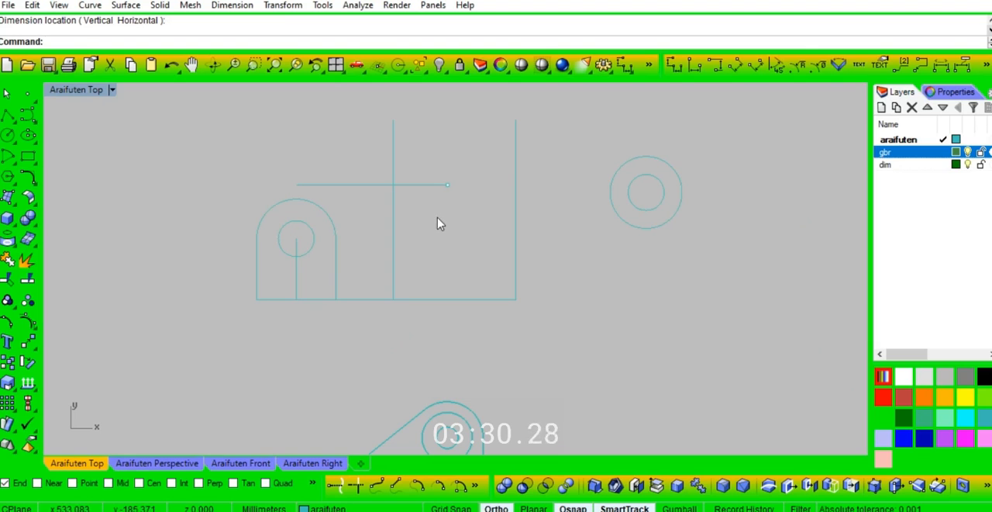
# Step: Draw a line from the top of the left tall vertical line tangent to the tab's rounded outline
pyautogui.write('l')
pyautogui.press('Return')
pyautogui.click(394, 117)
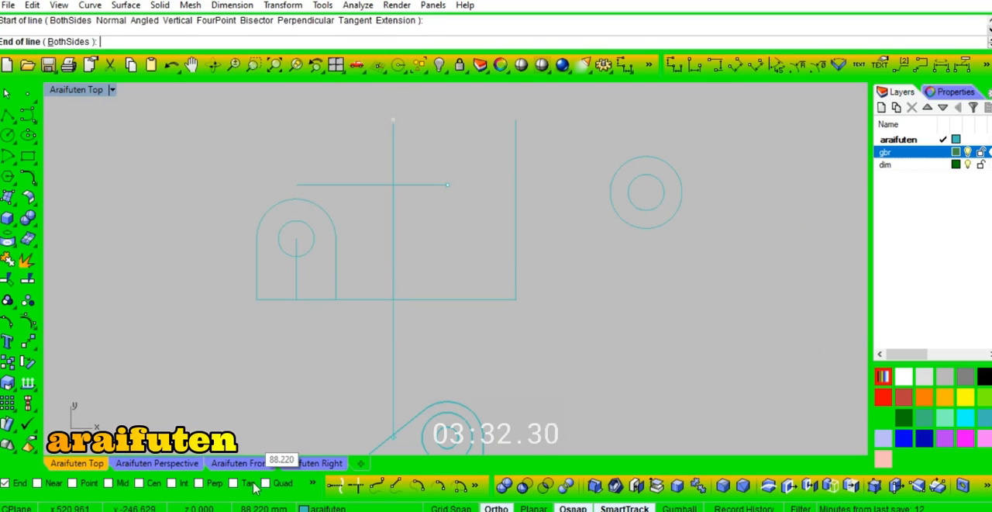
pyautogui.click(281, 203)
pyautogui.click(396, 241)
# Step: Offset the left tall vertical line 5 mm toward the right end of the base line
pyautogui.scroll(-5, 406, 233)
pyautogui.write('o')
pyautogui.press('Return')
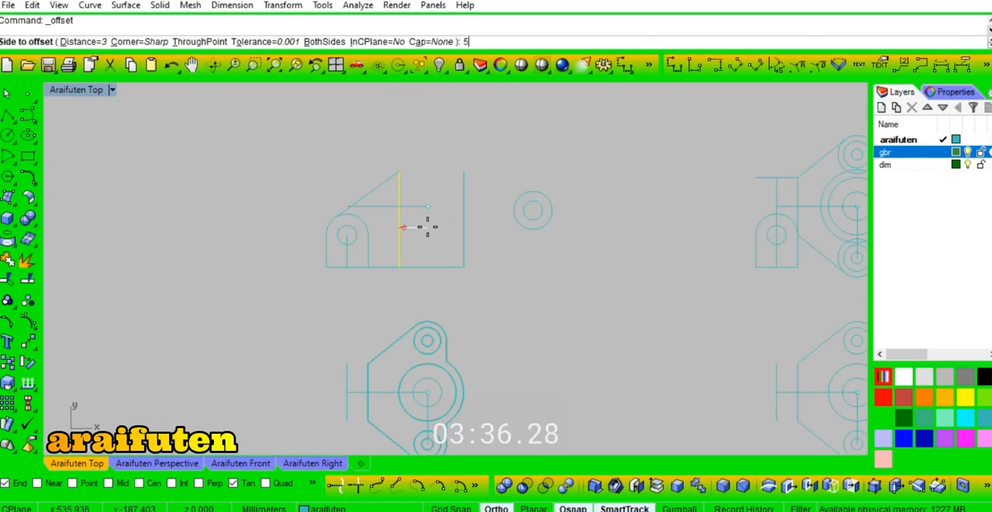
pyautogui.write('5')
pyautogui.press('Return')
pyautogui.click(428, 227)
# Step: Draw a short line connecting the upper ends of the left vertical line and its offset copy
pyautogui.scroll(5, 395, 171)
pyautogui.write('l')
pyautogui.press('Return')
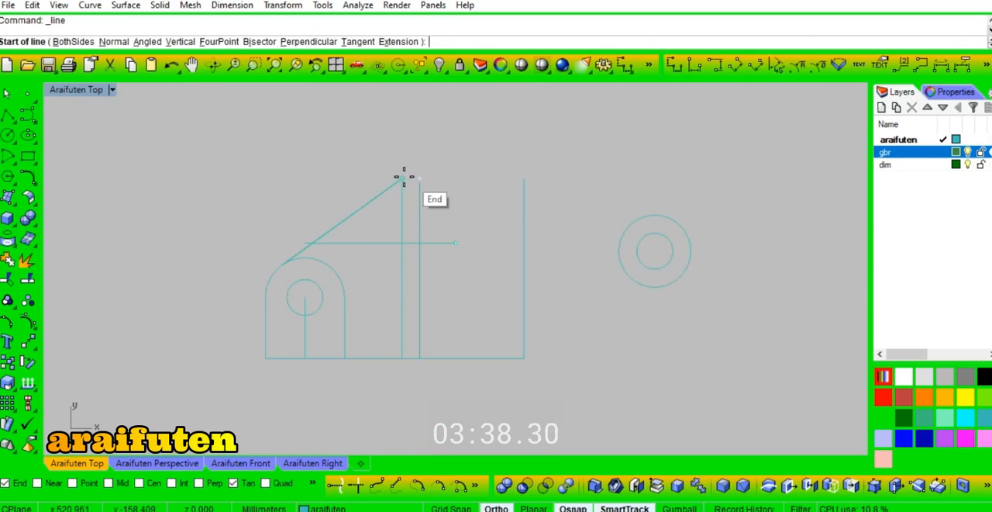
pyautogui.click(402, 179)
pyautogui.click(420, 179)
# Step: Trim the surplus base line and tab outline around the rib shape and join its edges into one closed curve
pyautogui.moveTo(390, 378); pyautogui.dragTo(410, 353, button='right')
pyautogui.scroll(-5, 379, 304)
pyautogui.scroll(3, 386, 286)
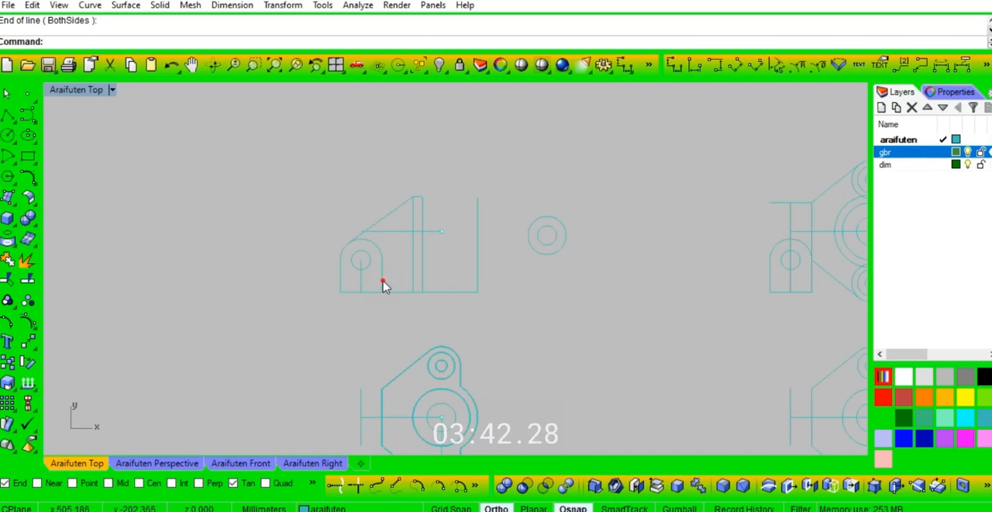
pyautogui.scroll(1, 386, 276)
pyautogui.click(407, 298)
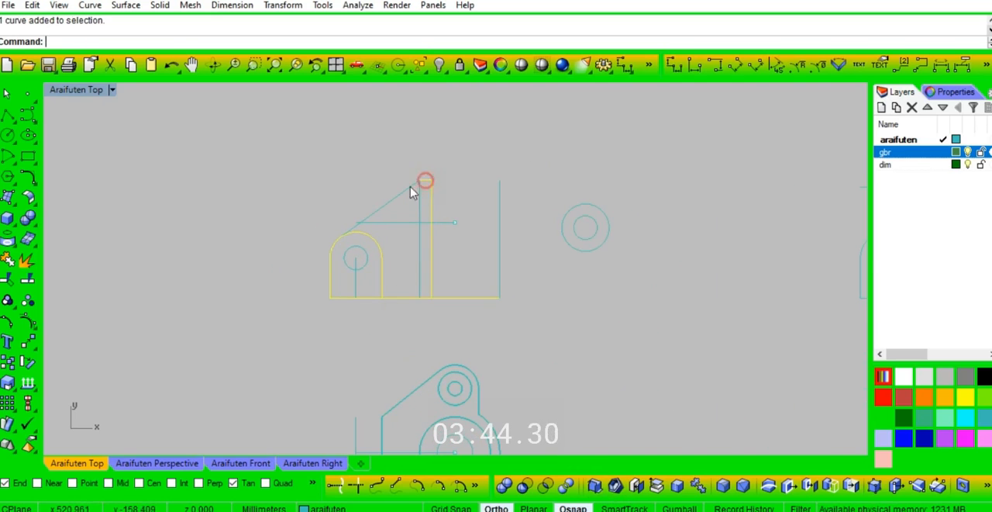
pyautogui.hotkey('ctrl', 't')
pyautogui.click(465, 297)
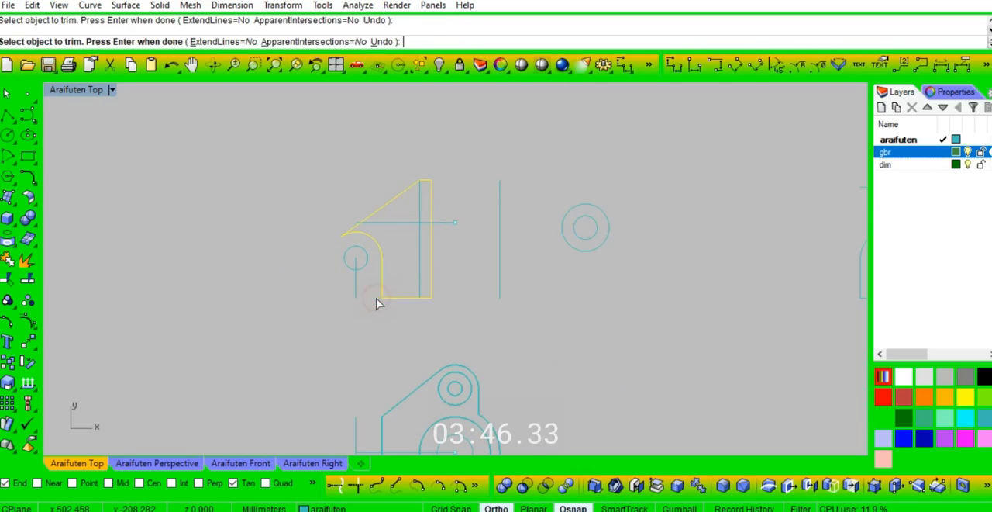
pyautogui.press('Return')
pyautogui.scroll(-4, 438, 215)
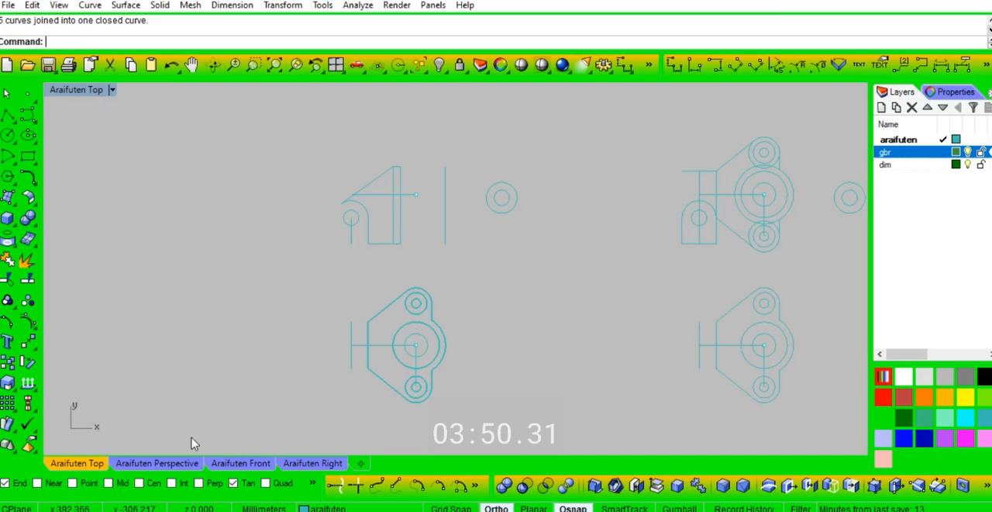
# Step: Extrude the two concentric circles at the plate's large bore upward 50 mm as a solid hollow cylinder
pyautogui.click(159, 463)
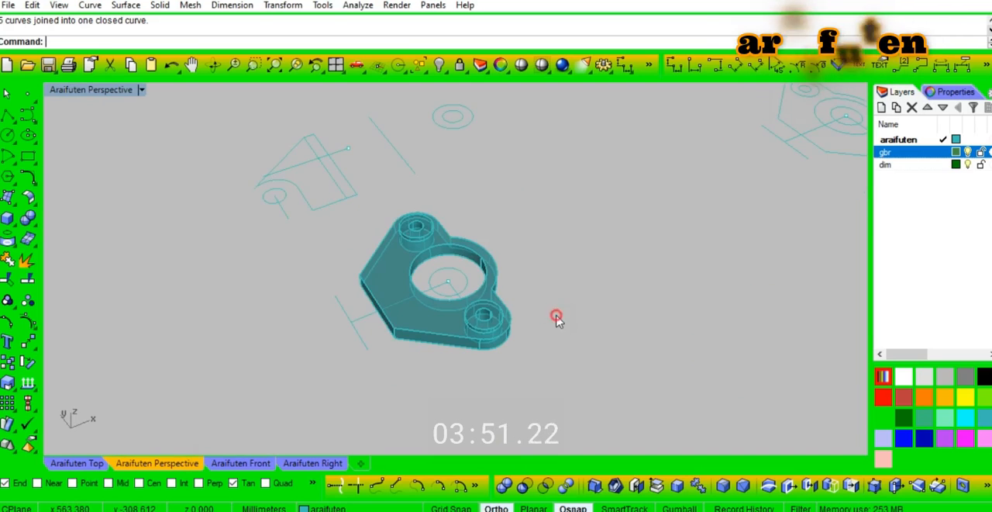
pyautogui.keyDown('shift'); pyautogui.click(466, 258); pyautogui.keyUp('shift')
pyautogui.click(467, 258)
pyautogui.hotkey('ctrl', 'e')
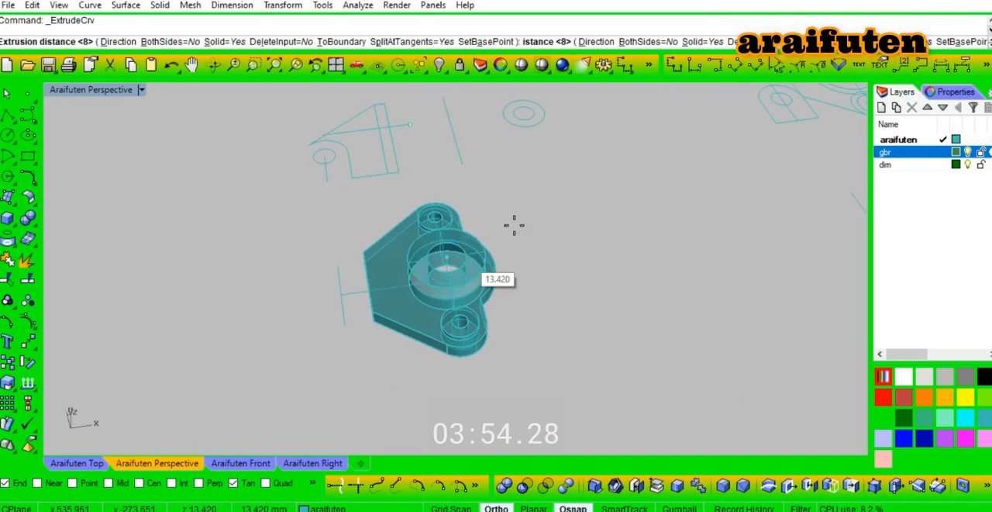
pyautogui.click(530, 217)
# Step: Group the tab outline with its hole and copy the group to the midpoint of the plate's straight edge
pyautogui.moveTo(527, 218); pyautogui.dragTo(663, 163, button='right')
pyautogui.hotkey('ctrl', 'g')
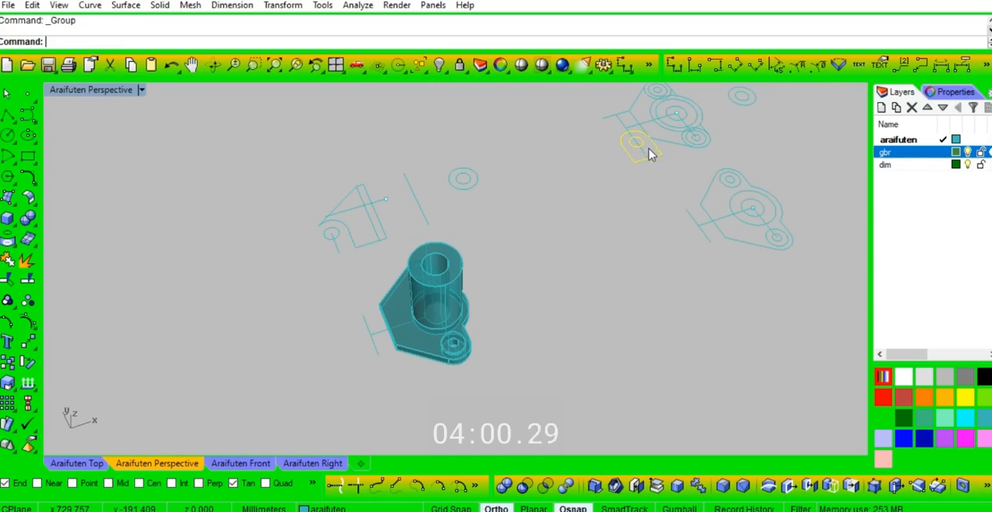
pyautogui.click(668, 159)
pyautogui.scroll(6, 398, 360)
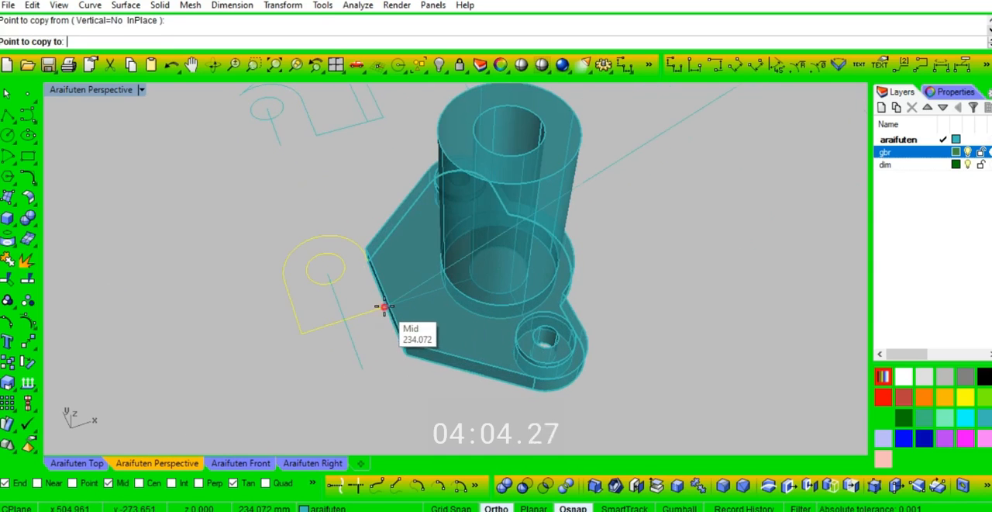
pyautogui.click(383, 306)
pyautogui.press('Return')
pyautogui.click(392, 326)
pyautogui.press('Escape')
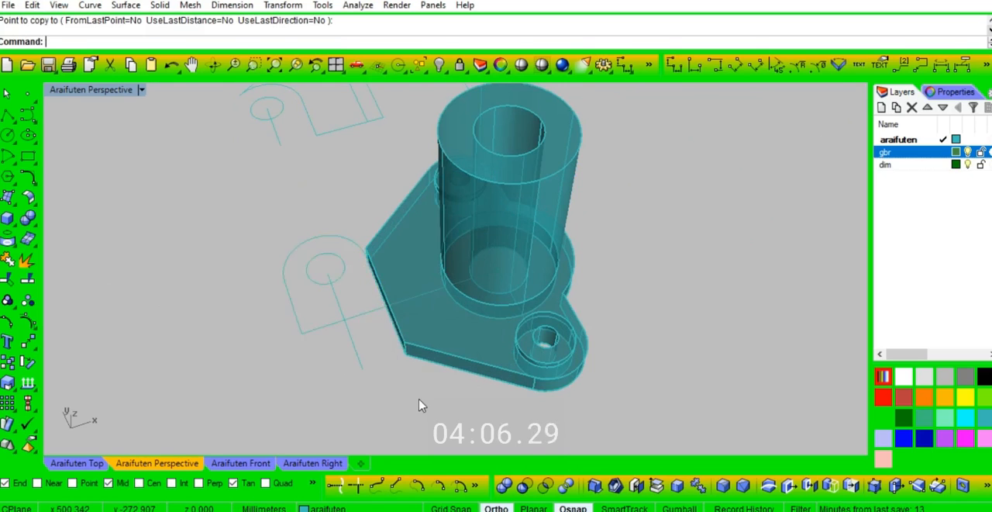
# Step: Rotate the copied tab profile in 3D about its base edge so it stands upright beside the plate
pyautogui.moveTo(418, 404); pyautogui.dragTo(370, 400, button='right')
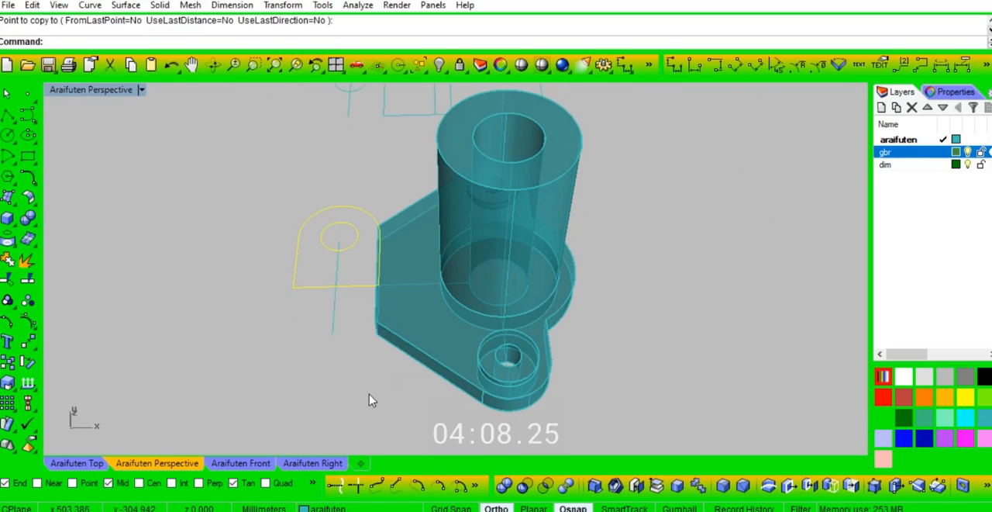
pyautogui.write('r3d')
pyautogui.press('Return')
pyautogui.click(293, 286)
pyautogui.click(260, 287)
pyautogui.click(306, 177)
pyautogui.click(254, 179)
# Step: Extrude the upright tab profile as a solid to both sides, 15 mm each way, reaching the plate's corner
pyautogui.write('ext')
pyautogui.press('Return')
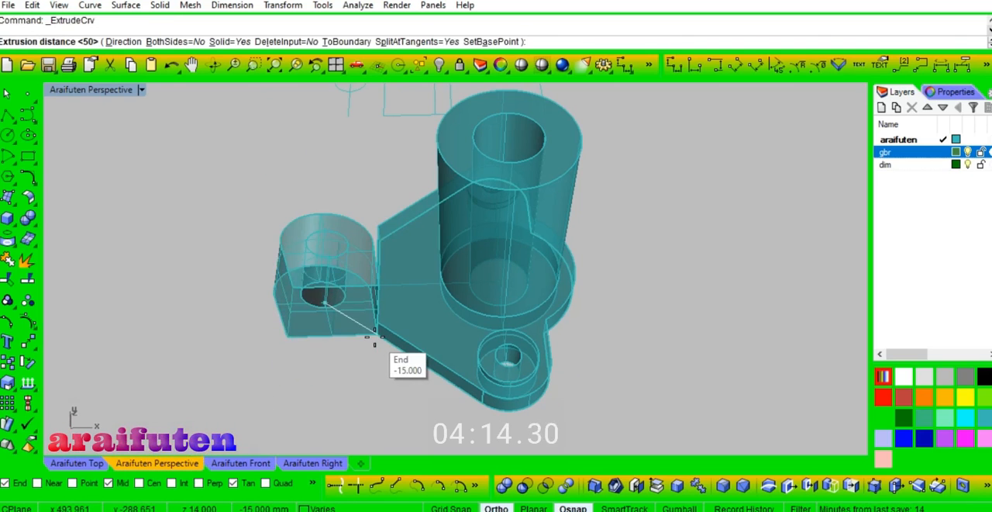
pyautogui.write('b')
pyautogui.press('Return')
pyautogui.click(375, 342)
pyautogui.moveTo(349, 398); pyautogui.dragTo(482, 237, button='right')
pyautogui.click(522, 64)
pyautogui.scroll(5, 473, 273)
pyautogui.moveTo(469, 277); pyautogui.dragTo(405, 377, button='right')
pyautogui.press('Escape')
# Step: Copy the closed rib profile by its lower corner to the midpoint of the plate edge beside the tab
pyautogui.scroll(-5, 404, 377)
pyautogui.click(379, 273)
pyautogui.write('co')
pyautogui.press('Return')
pyautogui.click(364, 273)
pyautogui.moveTo(384, 336); pyautogui.dragTo(365, 338, button='right')
pyautogui.scroll(8, 375, 343)
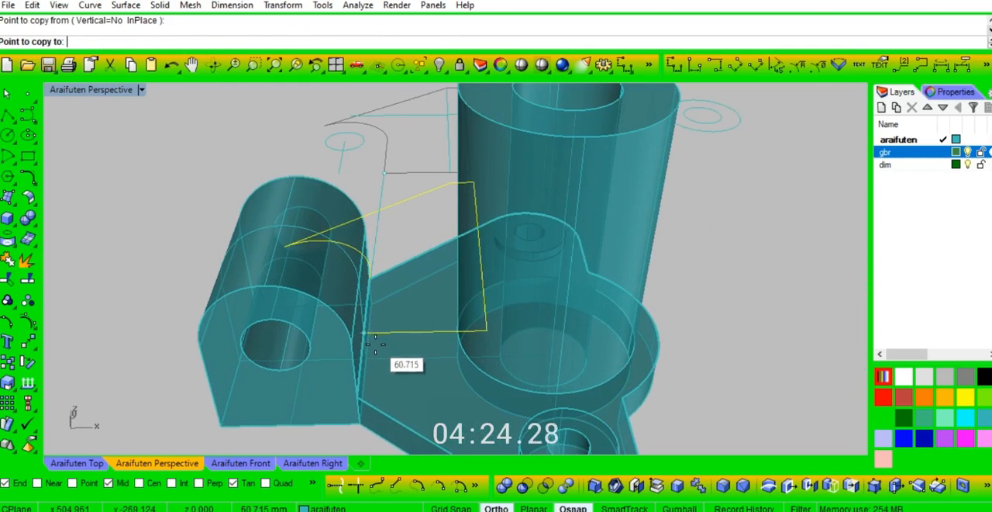
pyautogui.click(363, 333)
pyautogui.press('Return')
# Step: Rotate the copied rib profile in 3D about its base line so it stands upright between tab and cylinder
pyautogui.click(392, 207)
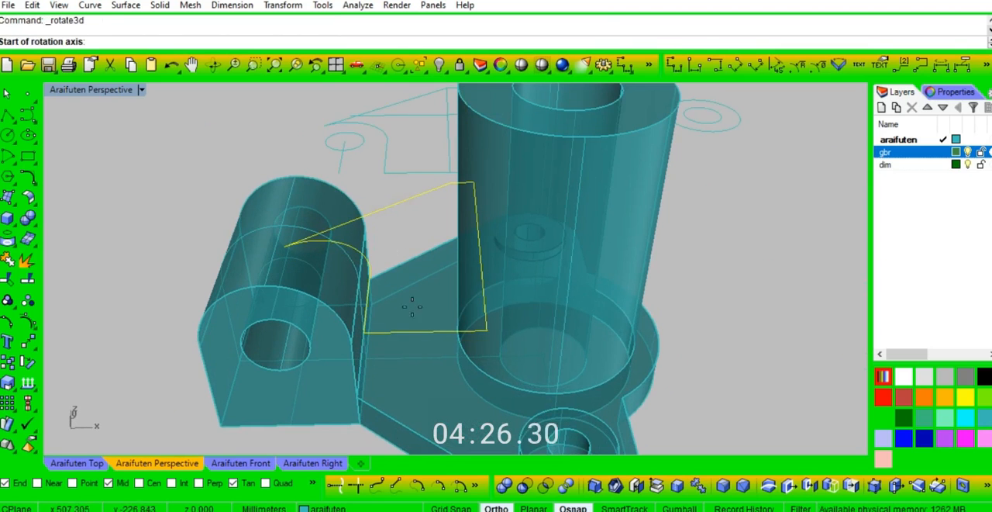
pyautogui.click(370, 335)
pyautogui.click(397, 326)
pyautogui.moveTo(396, 225); pyautogui.dragTo(341, 226, button='right')
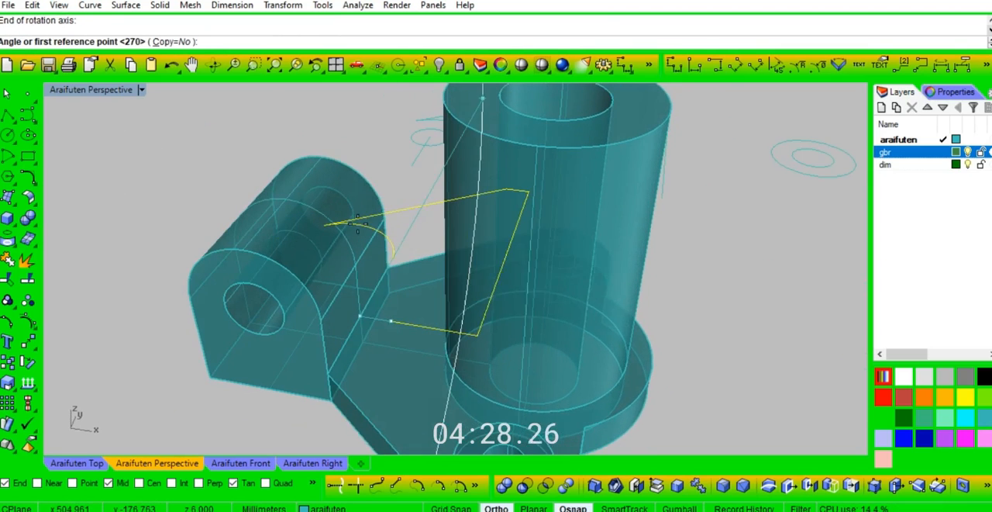
pyautogui.click(420, 199)
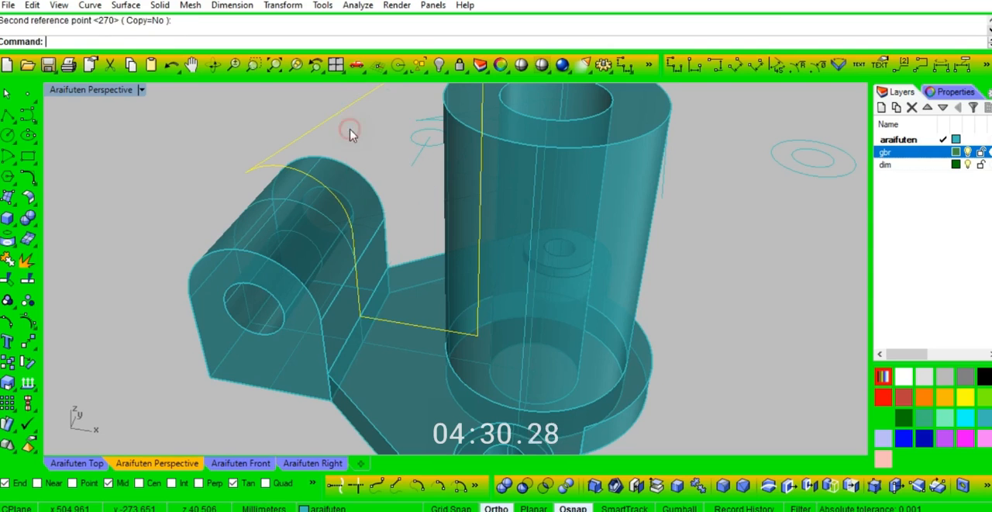
# Step: Delete the upright copy of the rib profile
pyautogui.moveTo(370, 336); pyautogui.dragTo(399, 329, button='right')
pyautogui.scroll(-2, 401, 335)
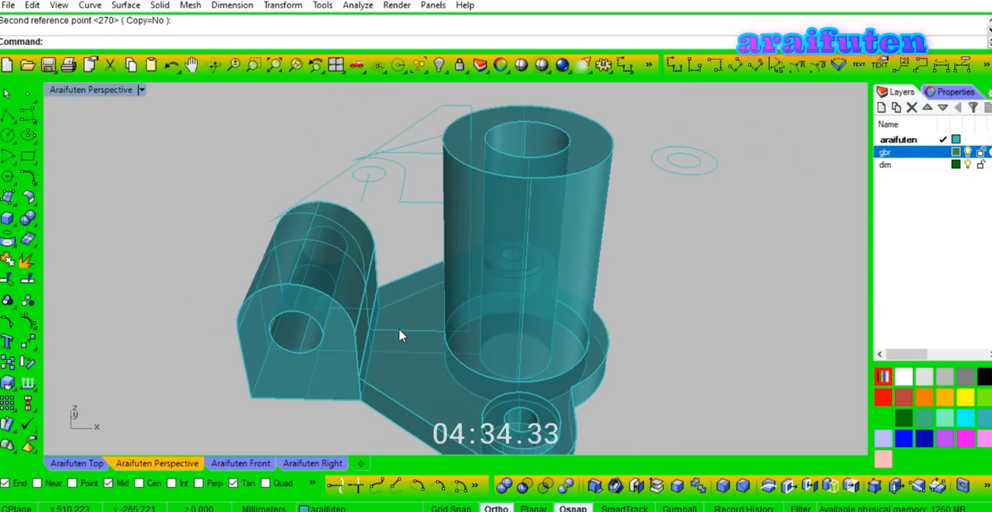
pyautogui.click(326, 185)
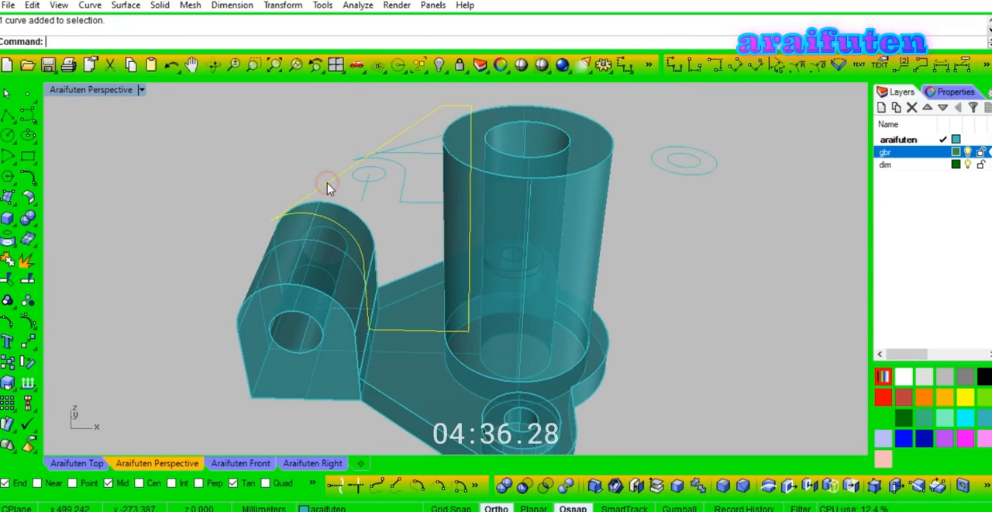
# Step: In the Top view, separate the rib profile's curves and offset its base line upward
pyautogui.click(77, 463)
pyautogui.scroll(7, 403, 231)
pyautogui.click(357, 285)
pyautogui.keyDown('ctrl'); pyautogui.click(376, 285); pyautogui.keyUp('ctrl')
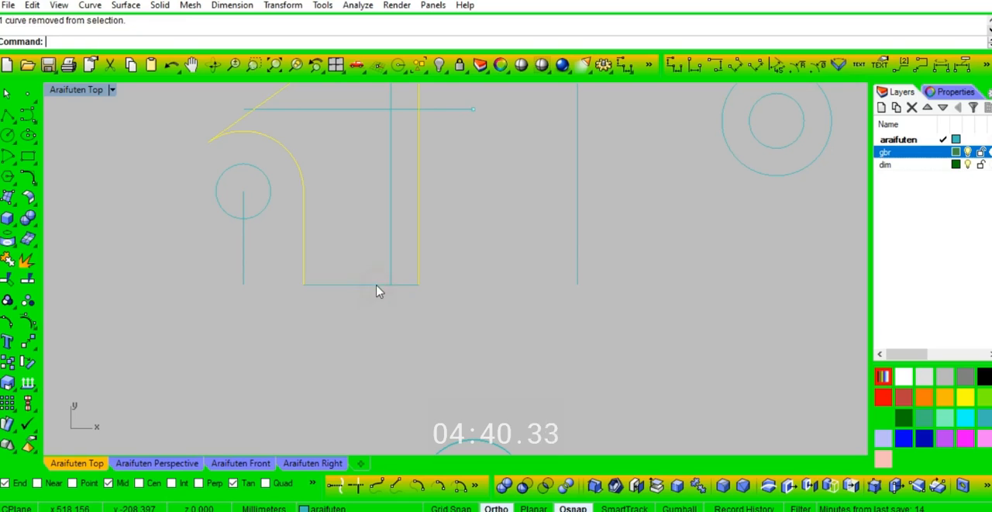
pyautogui.rightClick(439, 331)
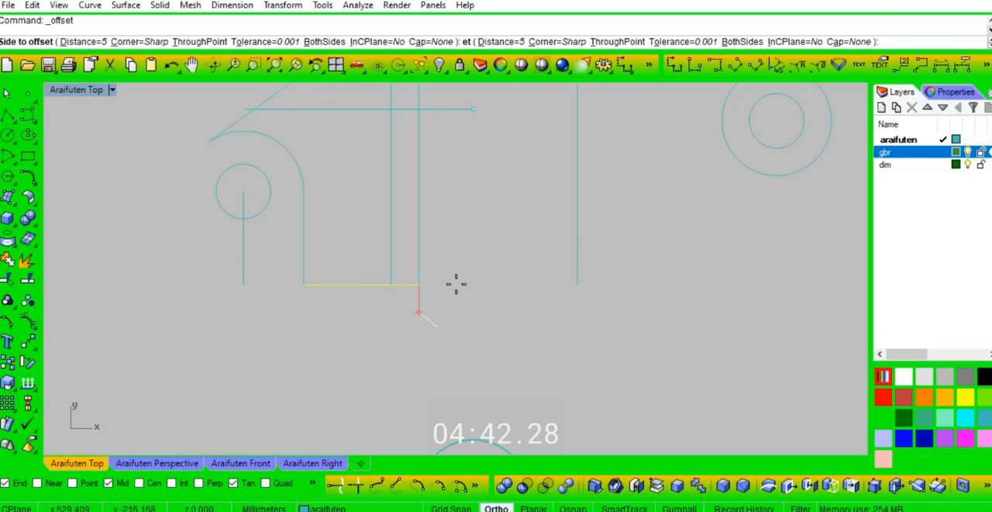
pyautogui.click(460, 231)
# Step: Trim the rib profile's sides below the offset base line and join the curves into a closed profile
pyautogui.scroll(-1, 419, 318)
pyautogui.hotkey('ctrl', 't')
pyautogui.click(326, 279)
pyautogui.press('Return')
pyautogui.write('j')
pyautogui.press('Return')
# Step: Copy the shortened rib profile by its lower corner to the midpoint of the plate edge beside the tab
pyautogui.hotkey('alt', 'c')
pyautogui.click(326, 264)
pyautogui.click(199, 461)
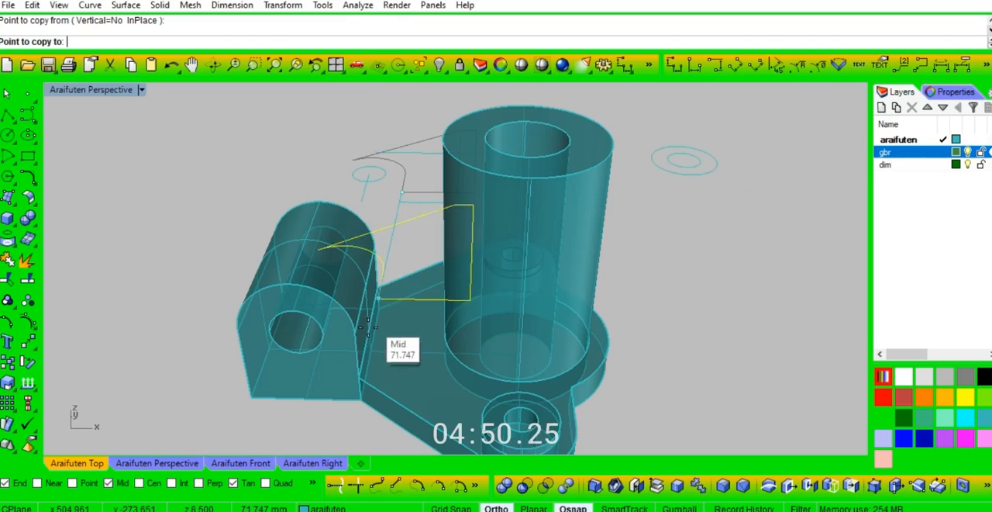
pyautogui.click(364, 331)
pyautogui.press('Return')
# Step: Rotate the shortened rib profile in 3D about its base line to stand upright between tab and cylinder
pyautogui.click(406, 248)
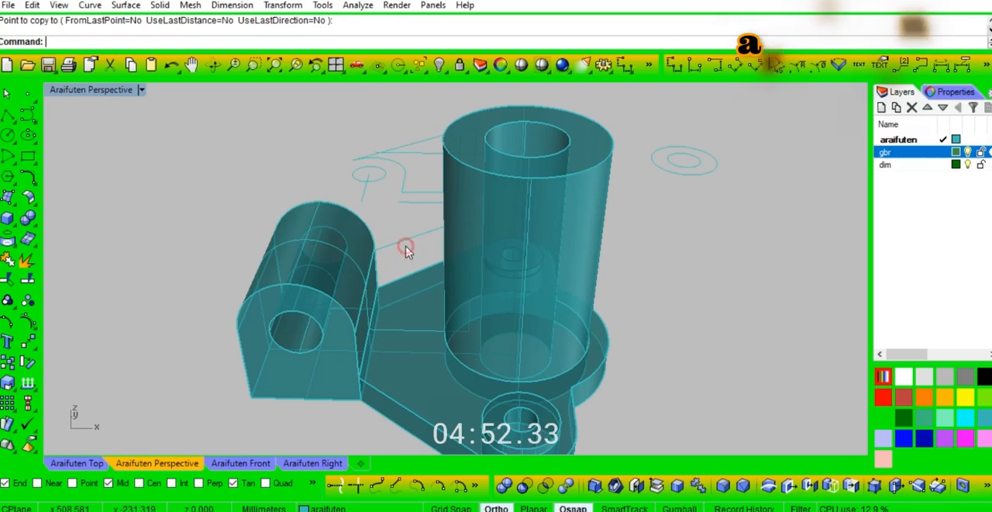
pyautogui.click(405, 244)
pyautogui.click(370, 328)
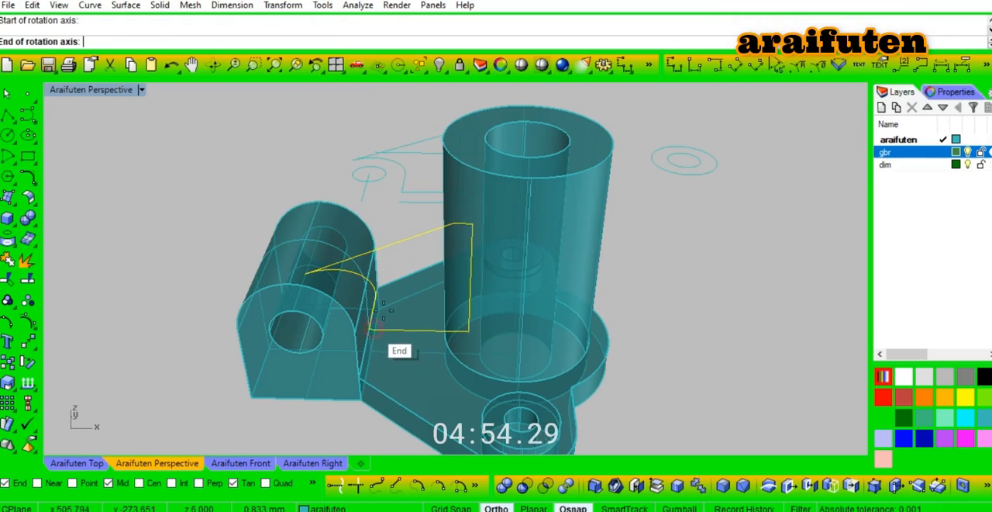
pyautogui.click(419, 329)
pyautogui.moveTo(398, 222)
pyautogui.mouseDown(button='right')
pyautogui.moveTo(383, 221)
pyautogui.moveTo(412, 225)
pyautogui.mouseUp(button='right')
pyautogui.click(411, 224)
pyautogui.click(361, 159)
pyautogui.press('Escape')
# Step: Extrude the upright rib profile as a solid to both sides by 2.5 mm
pyautogui.moveTo(357, 371); pyautogui.dragTo(431, 358, button='right')
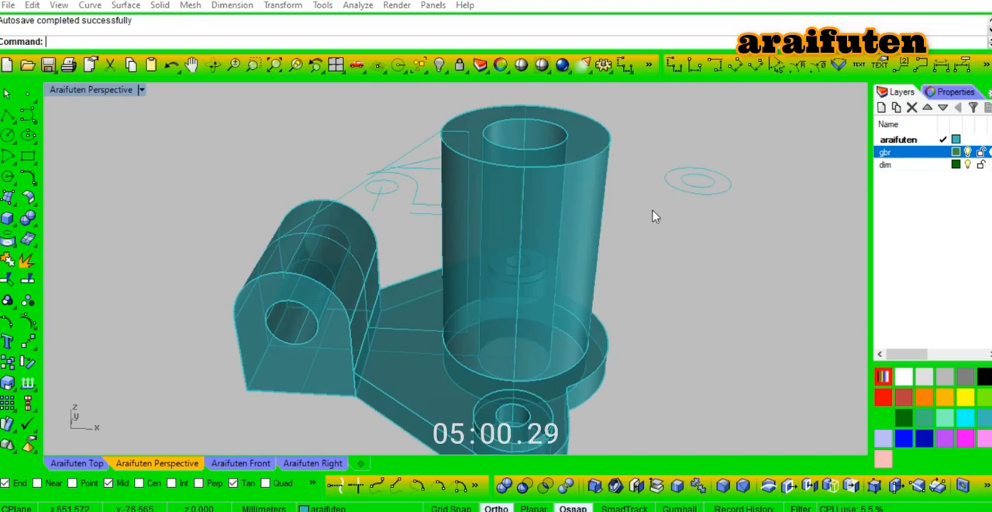
pyautogui.moveTo(666, 264); pyautogui.dragTo(496, 252, button='right')
pyautogui.click(362, 209)
pyautogui.rightClick(396, 222)
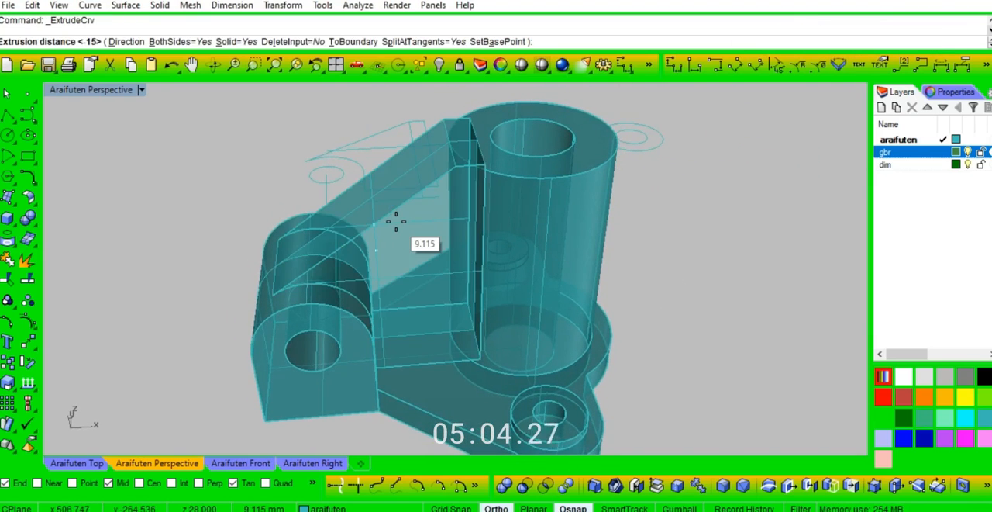
pyautogui.write('2.5')
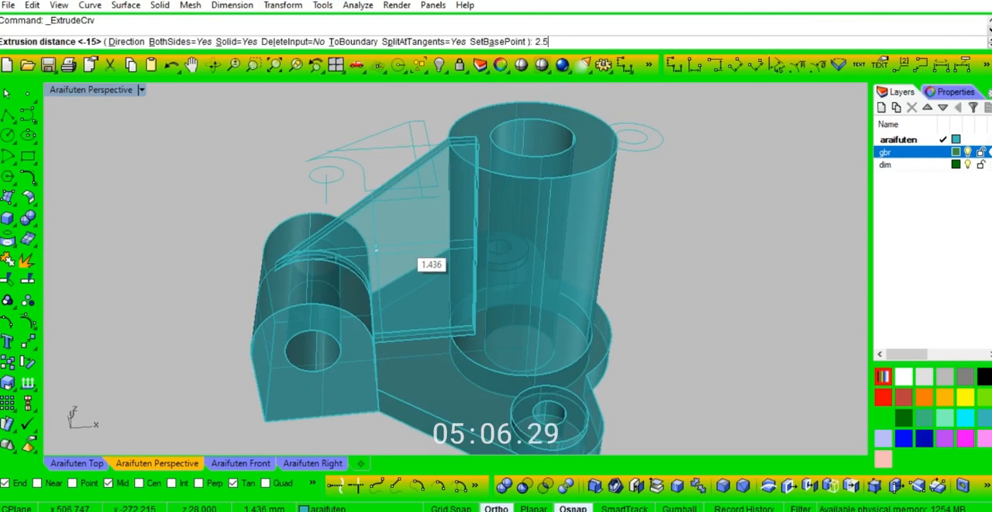
pyautogui.press('Return')
# Step: Copy the two separate concentric circles by the outer circle's quadrant to the cylinder's top rim, opposite the tab
pyautogui.moveTo(260, 237); pyautogui.dragTo(545, 302, button='right')
pyautogui.moveTo(647, 191); pyautogui.dragTo(651, 194)
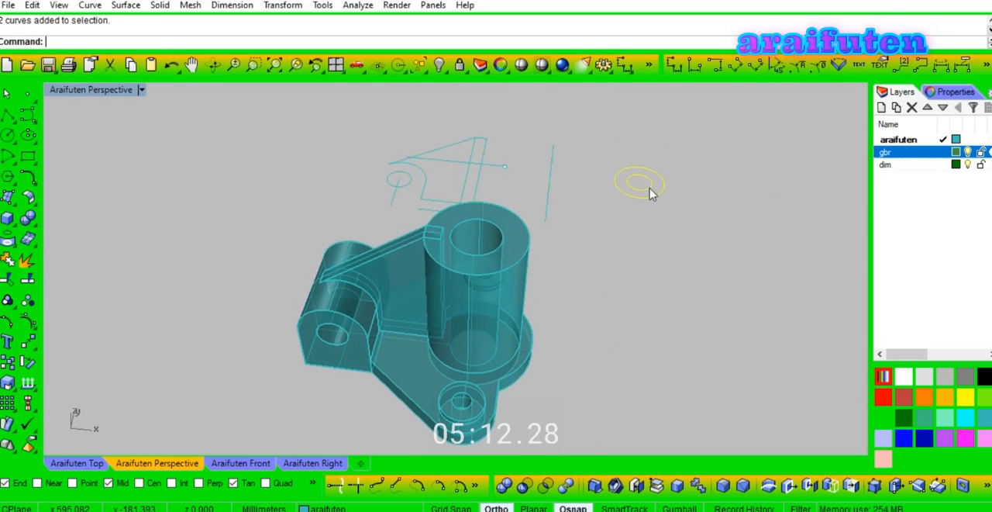
pyautogui.click(266, 483)
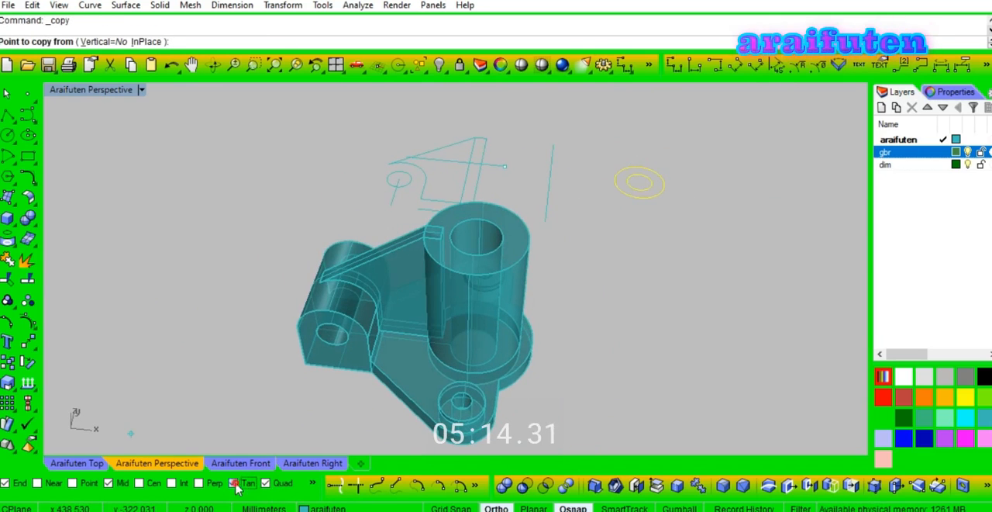
pyautogui.click(643, 167)
pyautogui.moveTo(576, 259); pyautogui.dragTo(514, 277, button='right')
pyautogui.click(477, 259)
pyautogui.rightClick(512, 315)
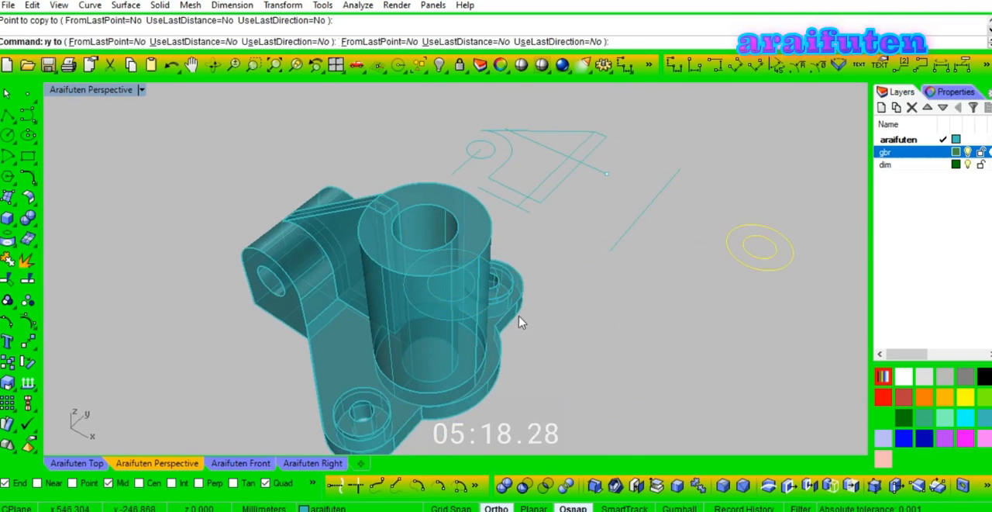
# Step: Group the copied circles and rotate them a quarter turn horizontally about the rim quadrant, outward from the cylinder
pyautogui.moveTo(512, 317); pyautogui.dragTo(594, 283, button='right')
pyautogui.click(532, 268)
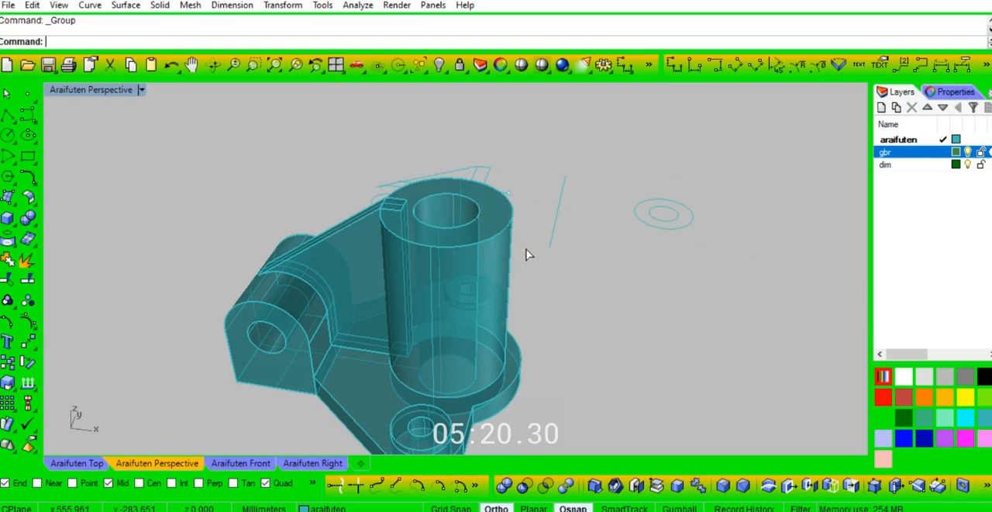
pyautogui.click(516, 222)
pyautogui.click(615, 227)
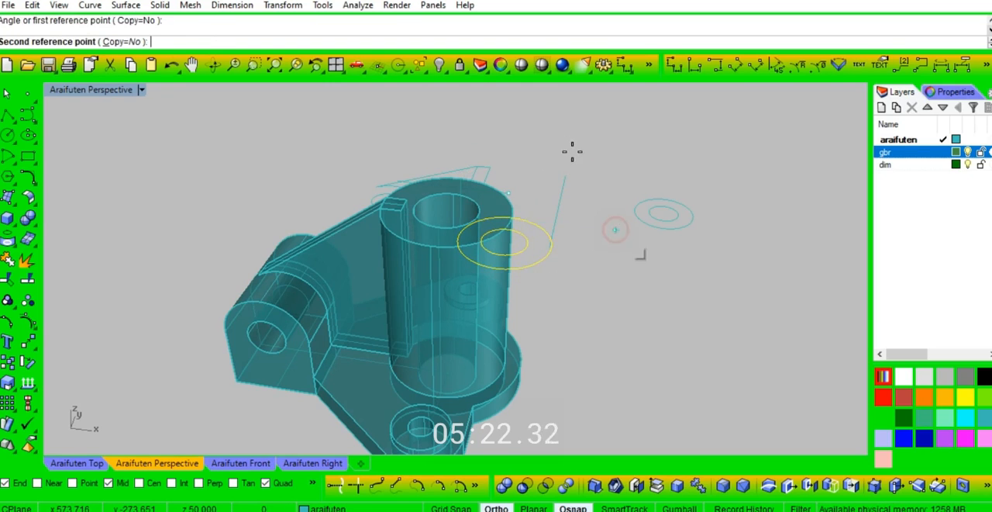
pyautogui.click(558, 146)
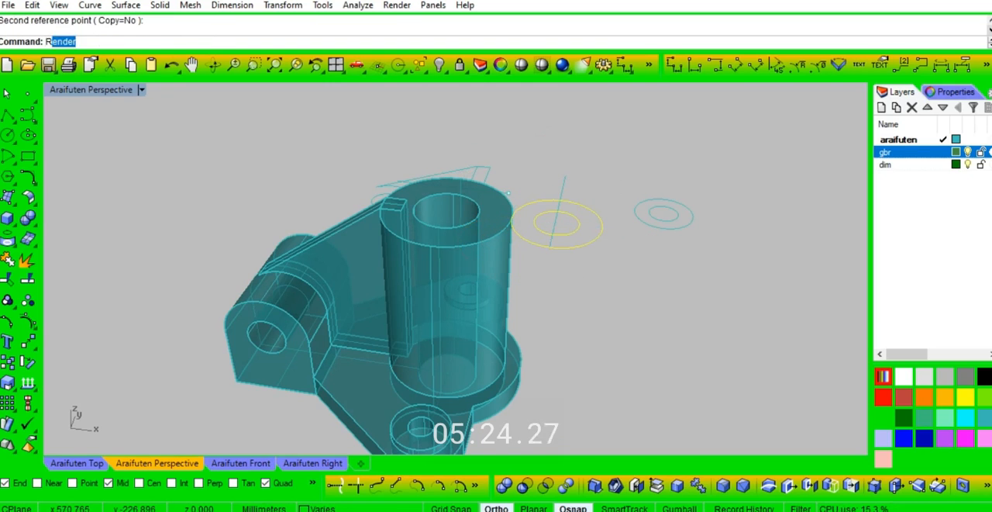
# Step: Rotate the copied circles in 3D about the rim quadrant so they stand vertically against the cylinder's side
pyautogui.click(515, 221)
pyautogui.click(545, 173)
pyautogui.click(675, 308)
pyautogui.click(607, 350)
pyautogui.moveTo(605, 354); pyautogui.dragTo(587, 359, button='right')
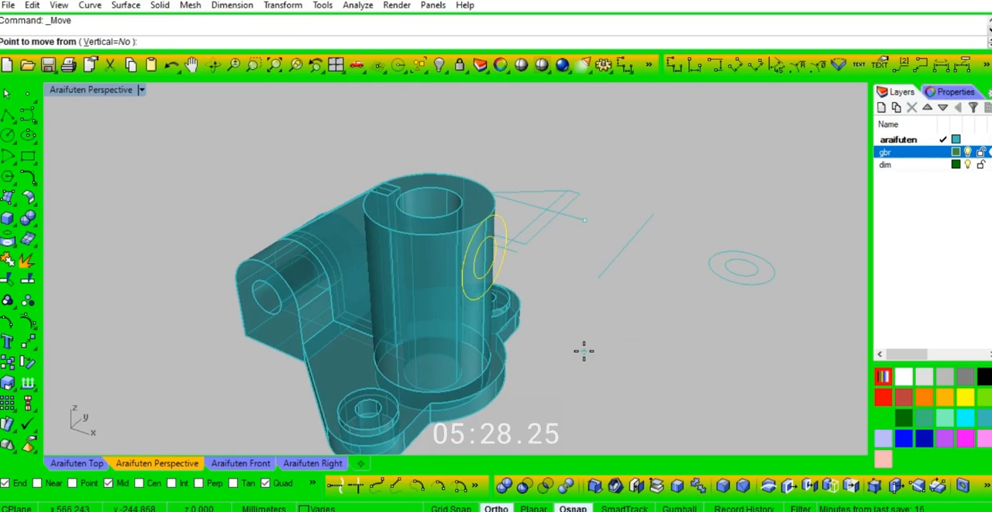
# Step: Move the upright circles against the cylinder's side vertically down by 3 mm
pyautogui.write('V')
pyautogui.press('Return')
pyautogui.scroll(3, 496, 224)
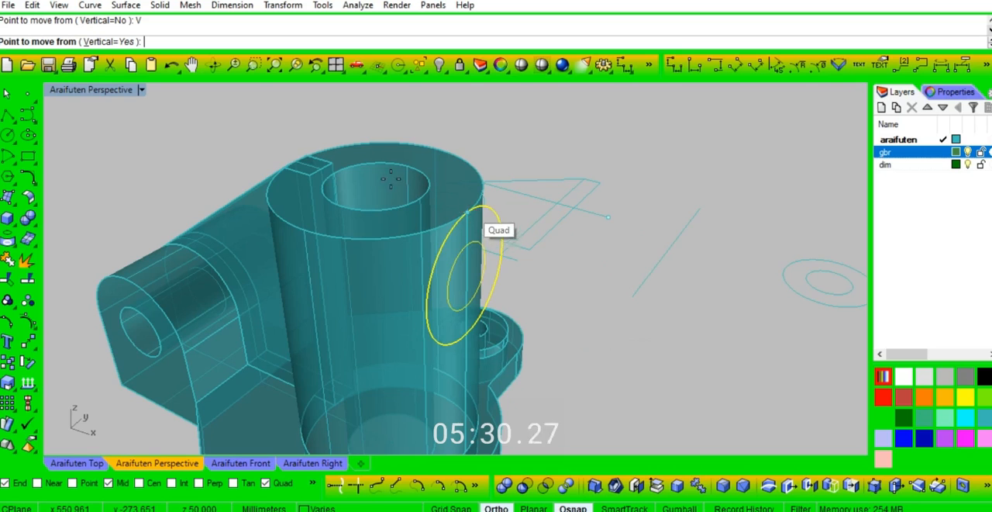
pyautogui.scroll(2, 473, 213)
pyautogui.click(463, 211)
pyautogui.write('-3')
pyautogui.press('Return')
pyautogui.moveTo(578, 332); pyautogui.dragTo(628, 314, button='right')
pyautogui.scroll(-8, 626, 282)
pyautogui.scroll(4, 628, 314)
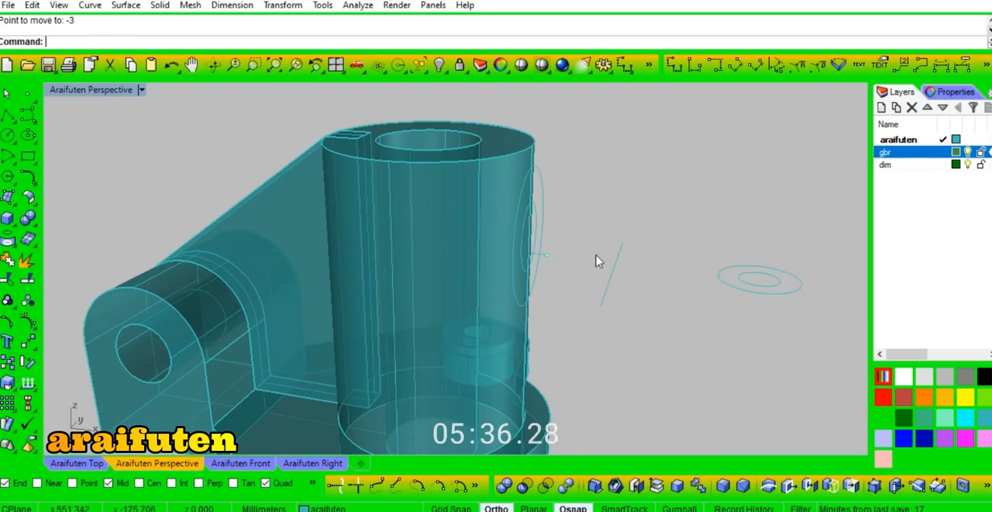
# Step: Ungroup the upright circles and extrude the outer one as a solid to one side, 20 mm outward from the cylinder
pyautogui.moveTo(576, 199); pyautogui.dragTo(574, 210, button='right')
pyautogui.hotkey('ctrl', 'shift', 'g')
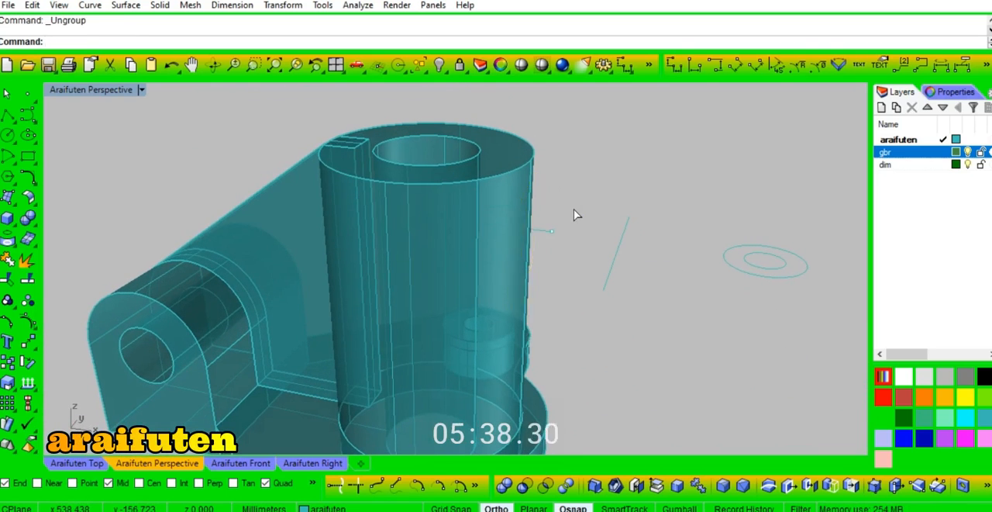
pyautogui.click(543, 196)
pyautogui.write('et')
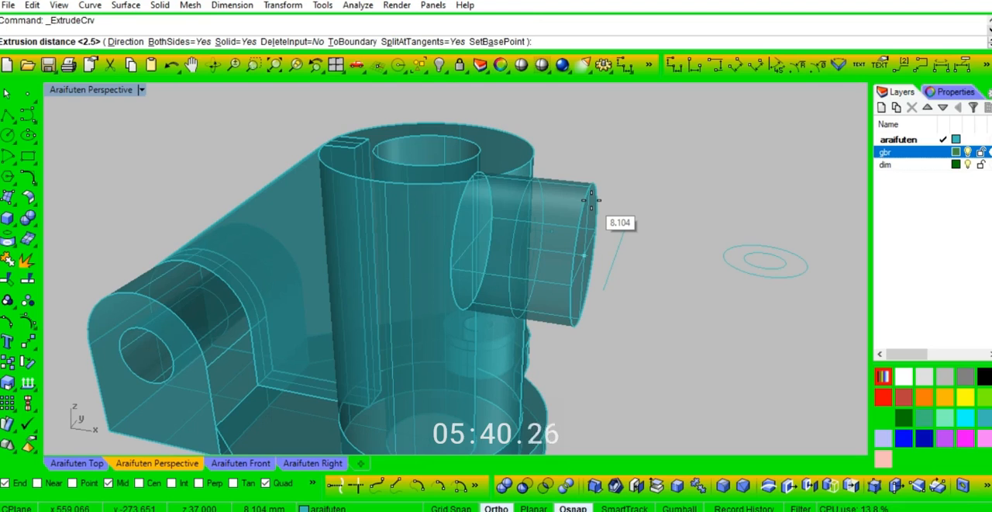
pyautogui.write('B')
pyautogui.press('Return')
pyautogui.write('20')
pyautogui.press('Return')
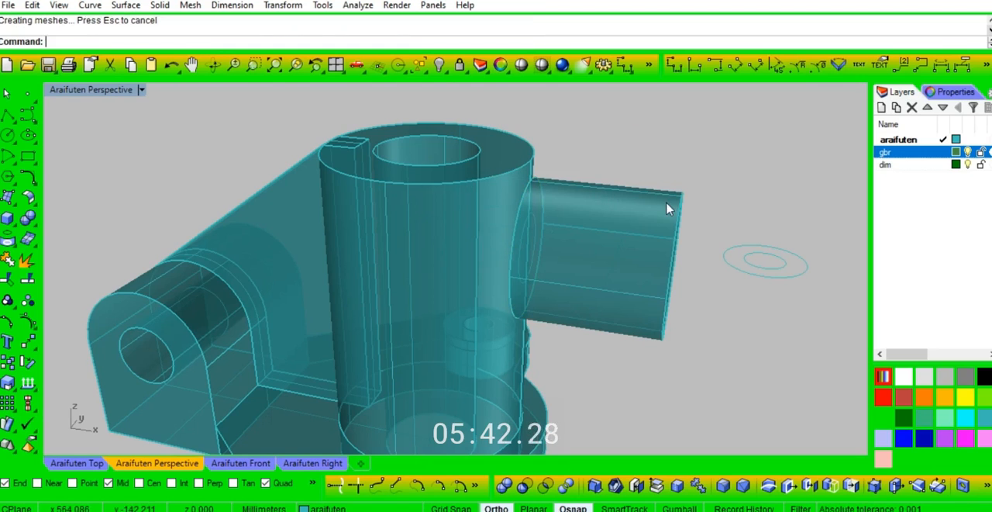
# Step: Move the extruded side boss 5 mm horizontally inward so it penetrates the central cylinder
pyautogui.click(668, 209)
pyautogui.write('5')
pyautogui.press('Return')
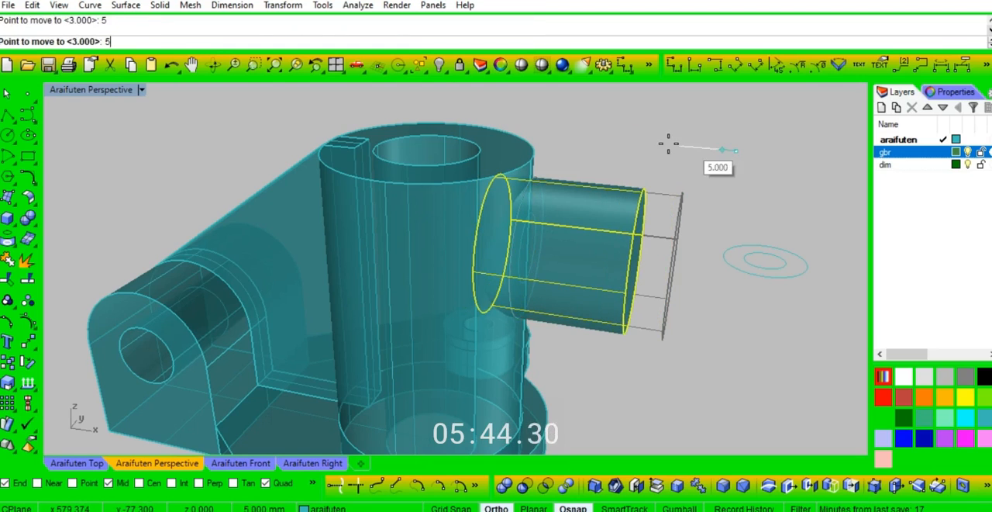
pyautogui.click(658, 147)
pyautogui.press('Escape')
# Step: Extrude the inner upright circle as a solid to both sides, reaching past the boss's outer end and into the cylinder's bore
pyautogui.moveTo(663, 179); pyautogui.dragTo(605, 186, button='right')
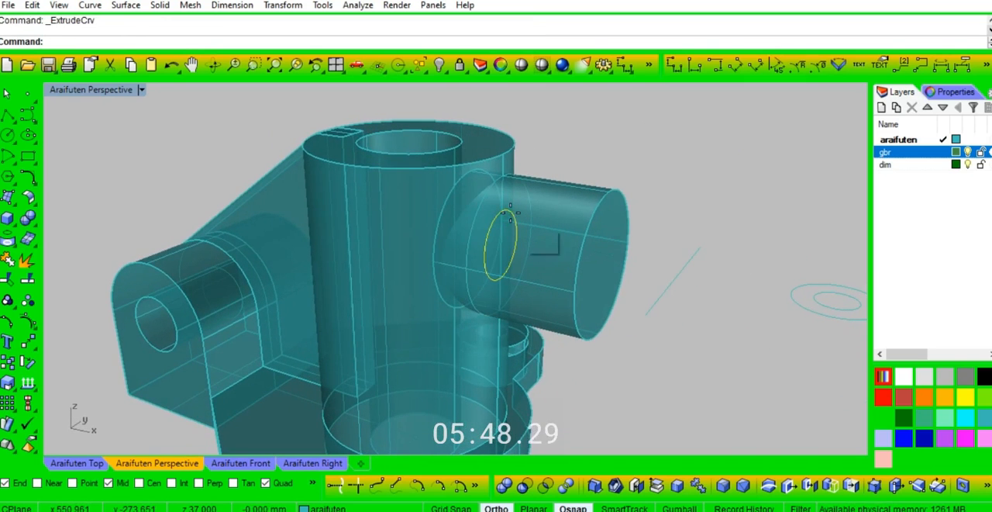
pyautogui.write('b')
pyautogui.press('Return')
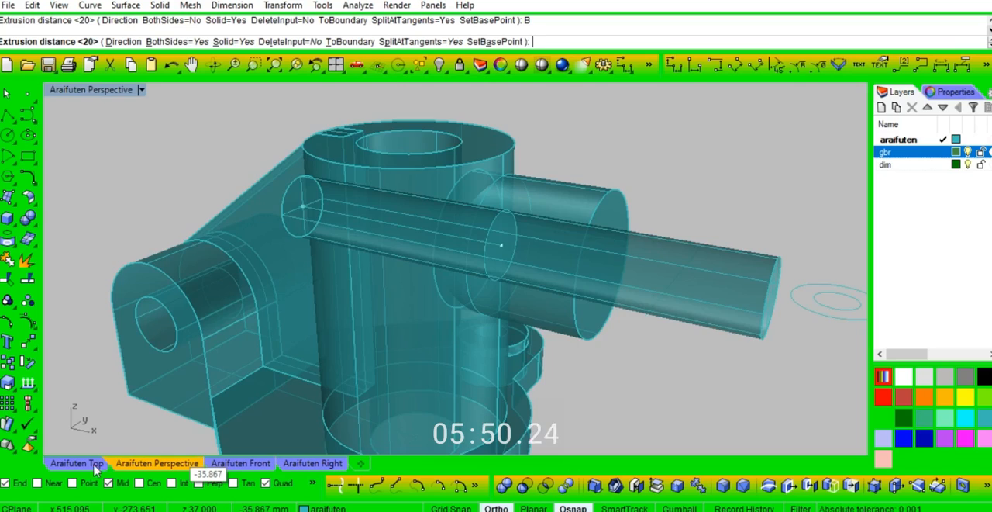
pyautogui.click(78, 462)
pyautogui.scroll(-5, 365, 228)
pyautogui.scroll(4, 398, 377)
pyautogui.scroll(2, 462, 277)
pyautogui.click(513, 272)
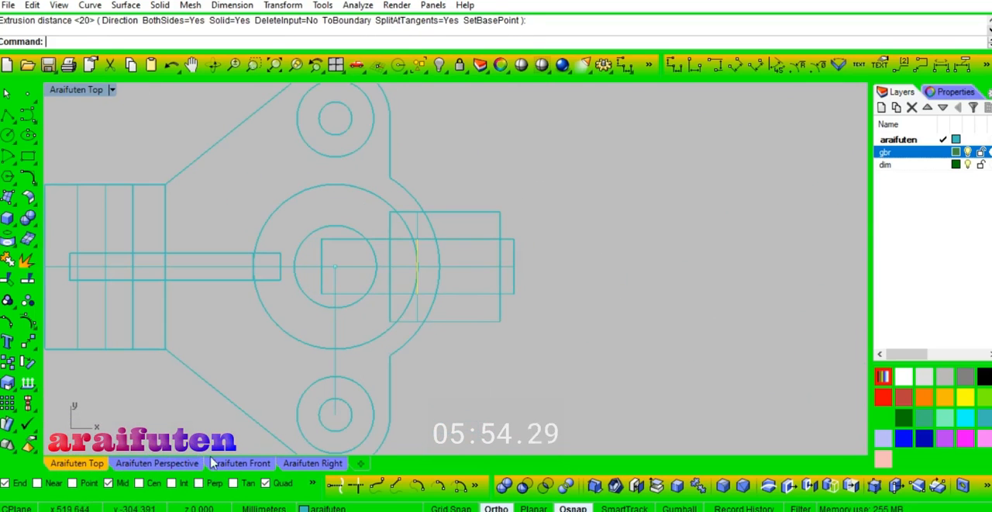
pyautogui.click(136, 465)
pyautogui.moveTo(601, 180); pyautogui.dragTo(648, 206, button='right')
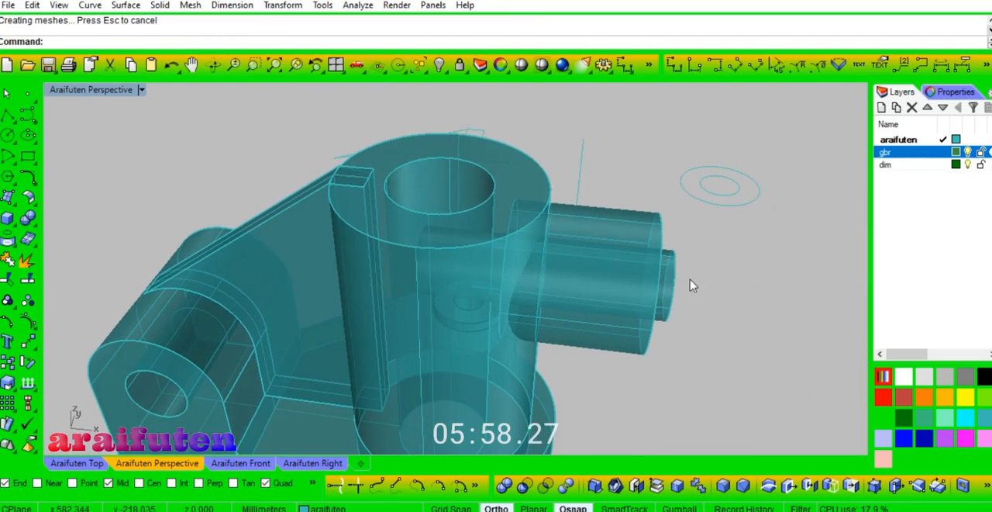
# Step: Hide one copy of the central cylinder, leaving a duplicate in its place
pyautogui.moveTo(488, 172); pyautogui.dragTo(547, 271, button='right')
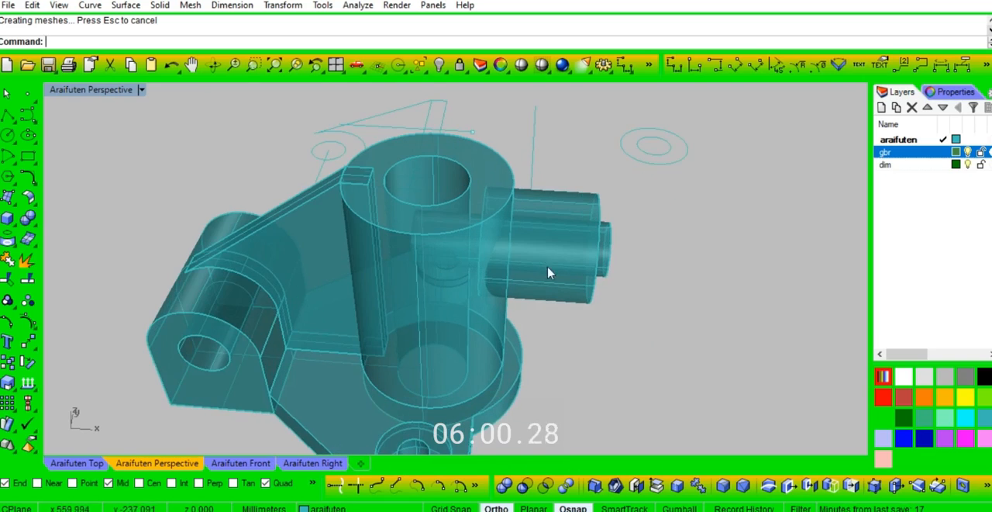
pyautogui.moveTo(563, 177); pyautogui.dragTo(562, 169, button='right')
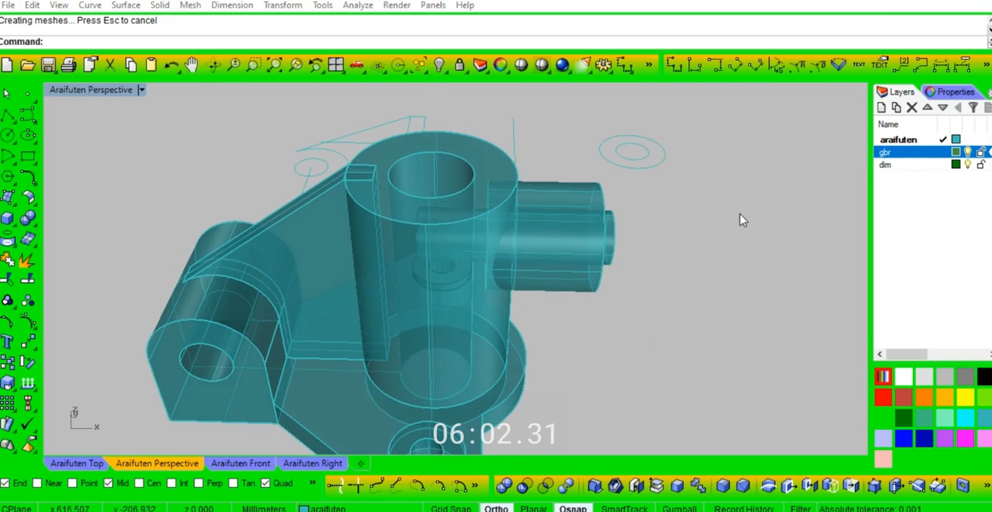
pyautogui.click(488, 156)
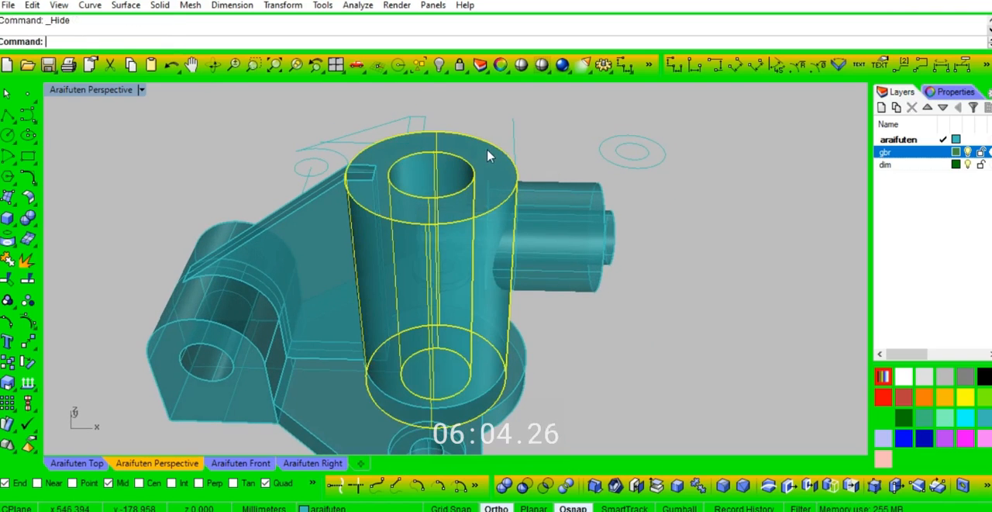
pyautogui.hotkey('ctrl', 'h')
# Step: Try hiding the rib and the side boss
pyautogui.click(566, 184)
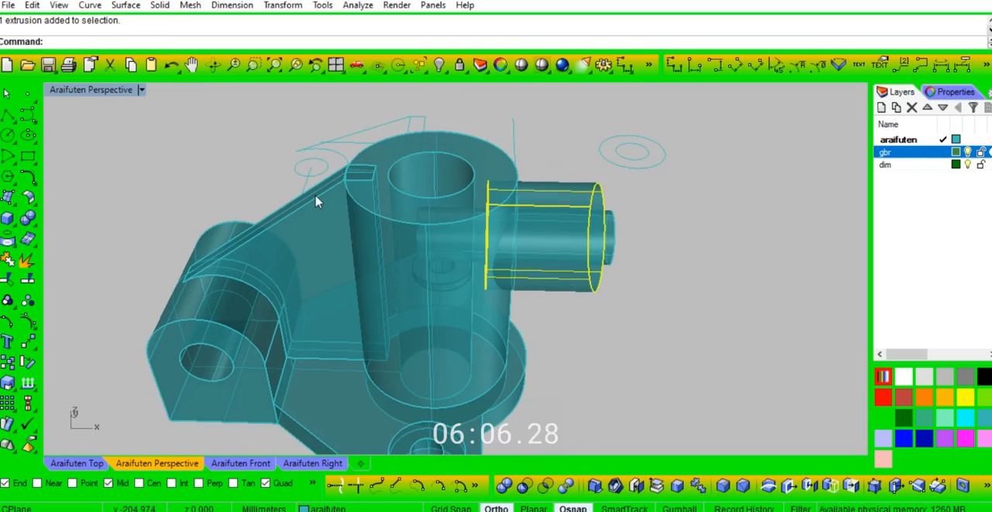
pyautogui.click(316, 196)
pyautogui.click(353, 257)
pyautogui.click(553, 187)
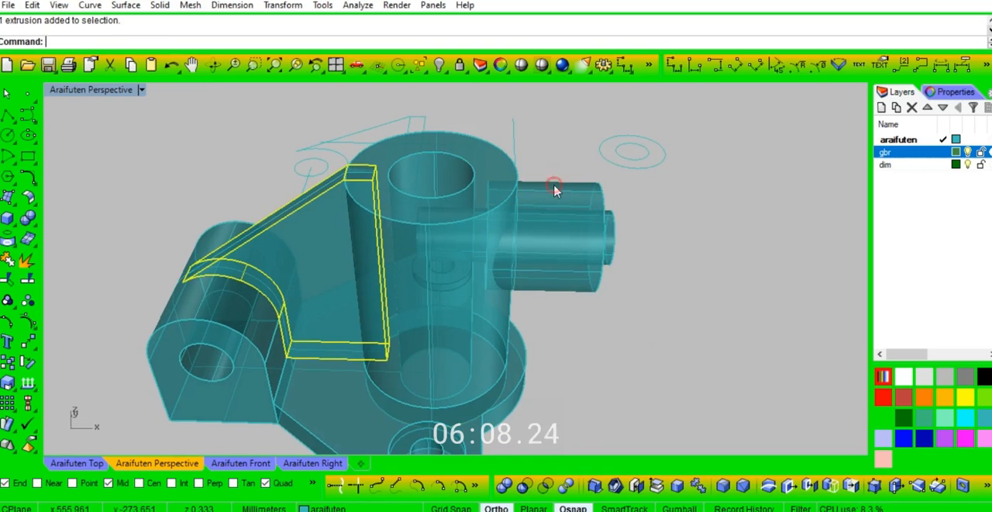
pyautogui.keyDown('shift'); pyautogui.click(326, 240); pyautogui.keyUp('shift')
pyautogui.hotkey('ctrl', 'h')
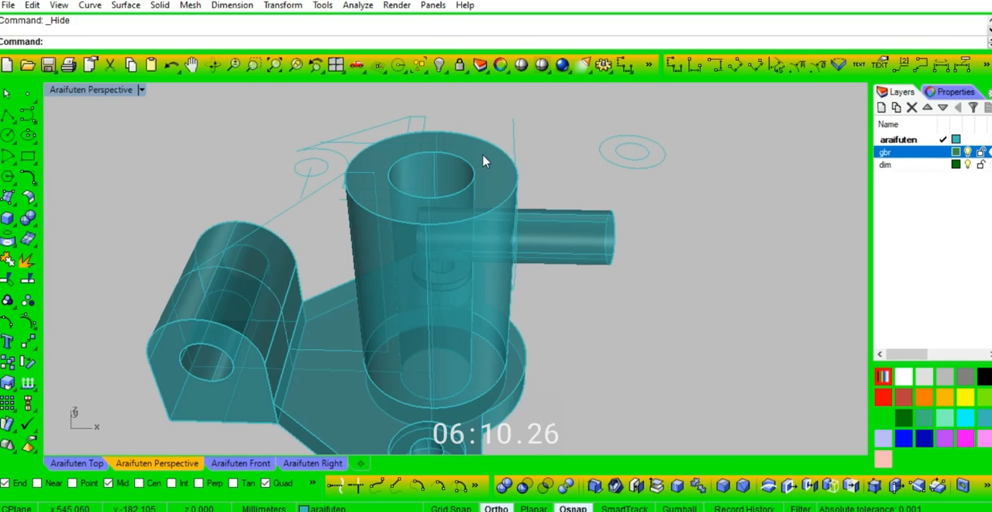
pyautogui.hotkey('ctrl', 'z')
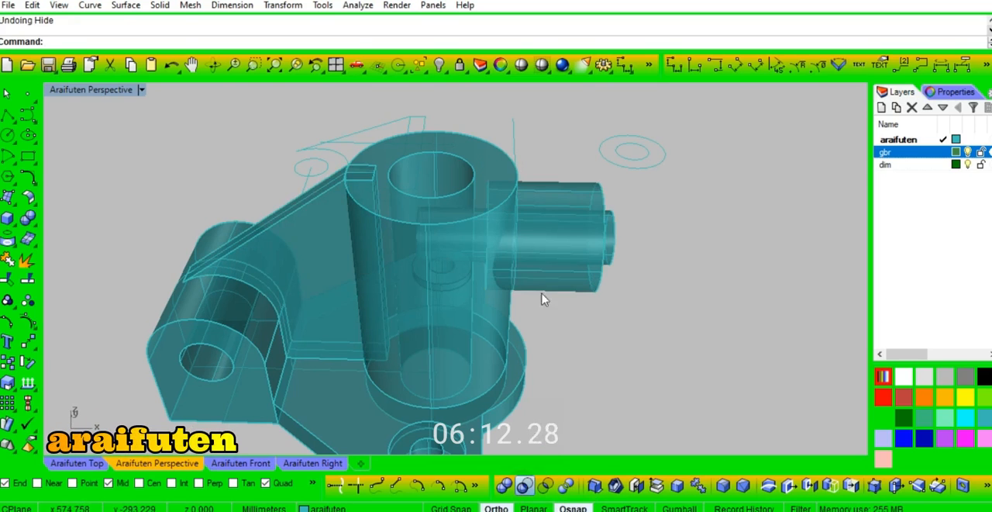
# Step: Subtract the visible central cylinder from the side boss and the rib with Boolean Difference
pyautogui.click(555, 193)
pyautogui.click(326, 224)
pyautogui.press('Return')
pyautogui.click(478, 157)
pyautogui.press('Return')
# Step: Show the hidden central cylinder again between the trimmed rib and side boss
pyautogui.moveTo(514, 192); pyautogui.dragTo(491, 186, button='right')
pyautogui.hotkey('ctrl', 'shift', 'h')
pyautogui.click(502, 184)
pyautogui.press('Return')
# Step: Subtract the small horizontal cylinder from the side boss and the central cylinder with Boolean Difference to bore the side hole
pyautogui.moveTo(719, 329); pyautogui.dragTo(583, 315, button='right')
pyautogui.click(525, 485)
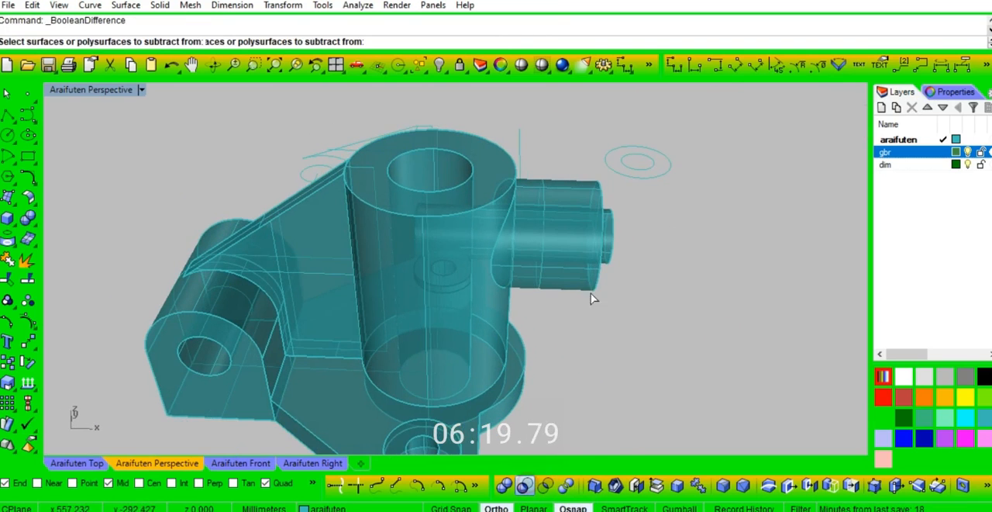
pyautogui.click(566, 193)
pyautogui.click(504, 157)
pyautogui.press('Return')
pyautogui.click(613, 224)
pyautogui.press('Return')
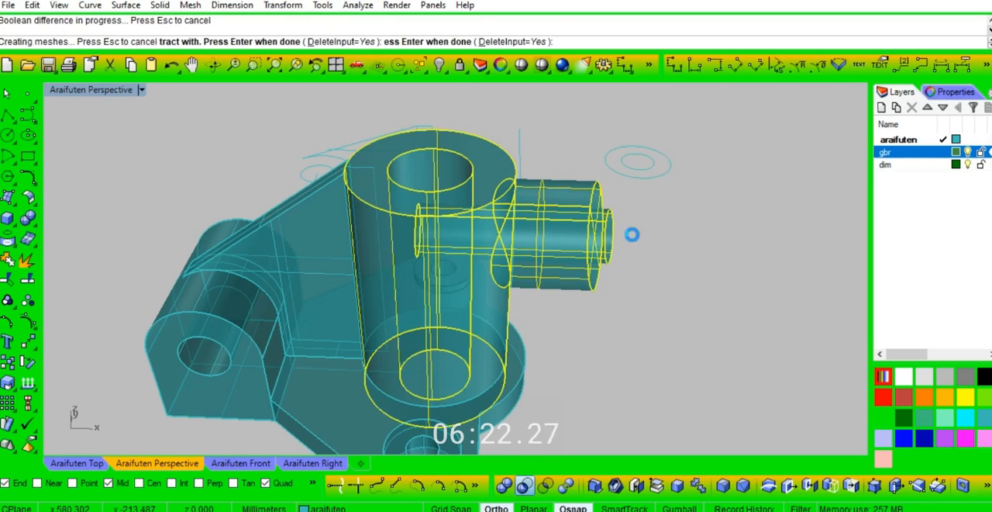
# Step: Delete all leftover construction curves around the model and zoom to the extents of what remains
pyautogui.moveTo(649, 241); pyautogui.dragTo(532, 177, button='right')
pyautogui.click(418, 65)
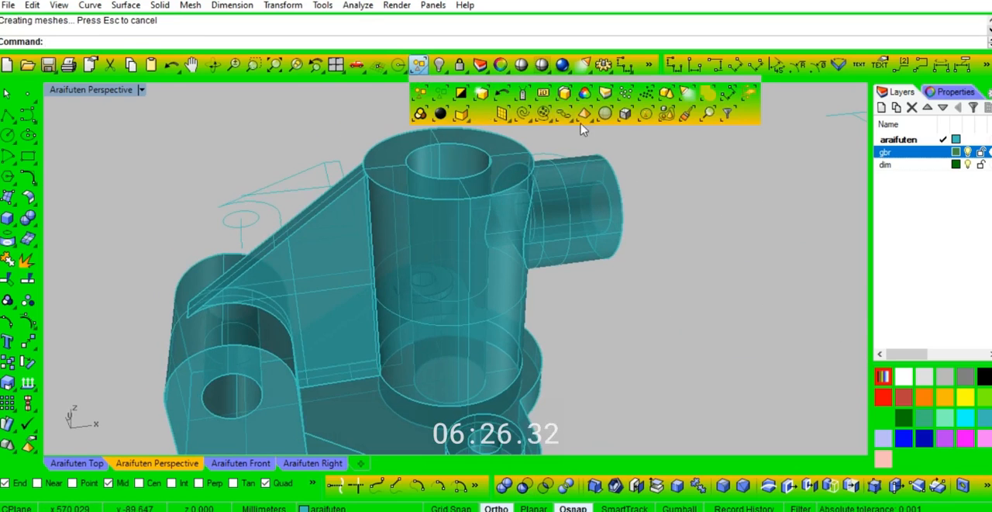
pyautogui.click(543, 113)
pyautogui.press('Delete')
pyautogui.middleClick(672, 296)
pyautogui.click(686, 284)
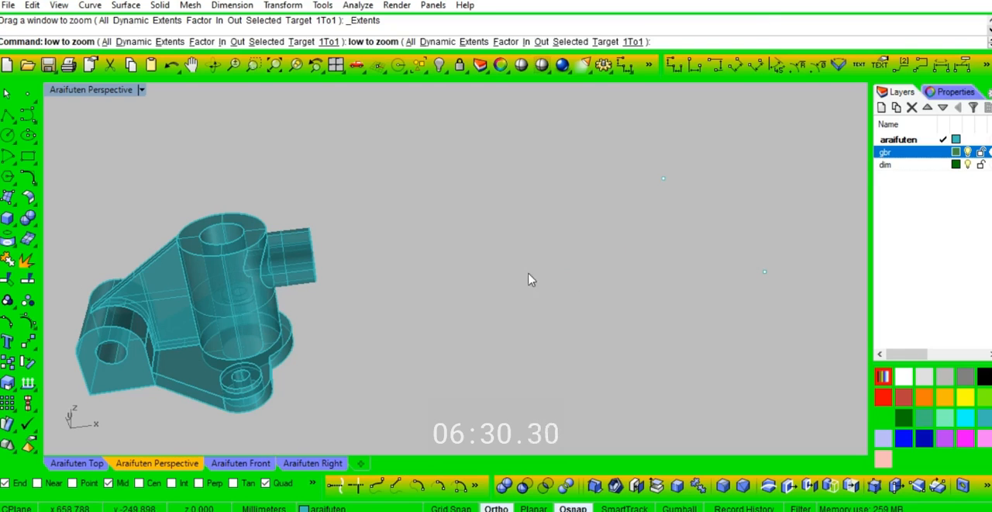
# Step: Delete all leftover point objects and fit the bracket in the perspective view
pyautogui.click(418, 65)
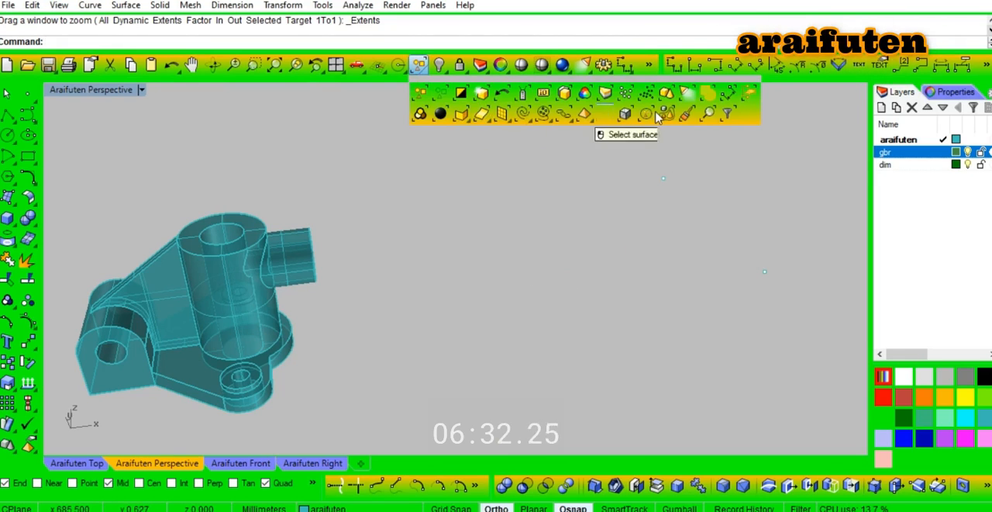
pyautogui.click(623, 93)
pyautogui.middleClick(585, 217)
pyautogui.click(581, 237)
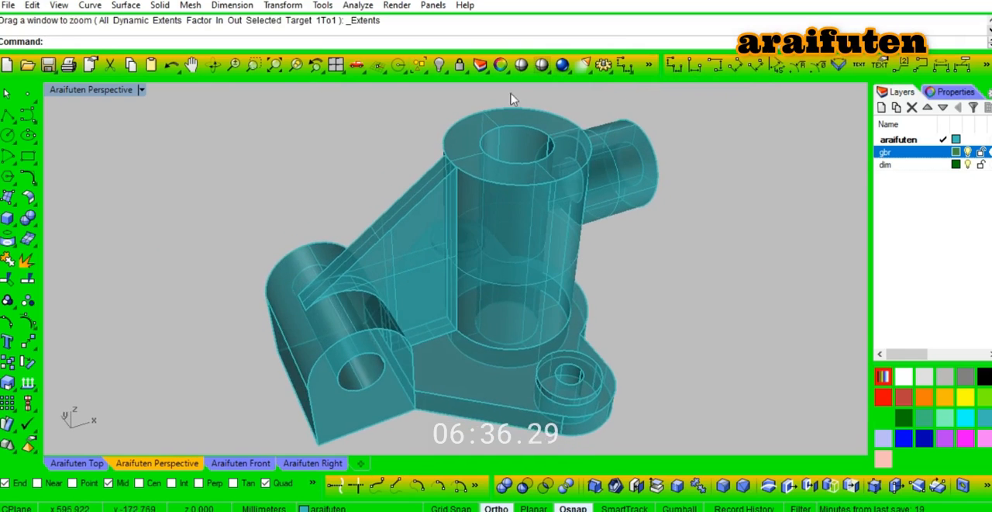
# Step: Shade the bracket without curves or wires and examine its bores, rib, side boss and base from several sides
pyautogui.click(521, 66)
pyautogui.moveTo(589, 348)
pyautogui.mouseDown(button='right')
pyautogui.moveTo(552, 323)
pyautogui.moveTo(445, 294)
pyautogui.moveTo(390, 303)
pyautogui.moveTo(527, 230)
pyautogui.moveTo(464, 243)
pyautogui.moveTo(390, 281)
pyautogui.moveTo(492, 247)
pyautogui.moveTo(395, 237)
pyautogui.moveTo(355, 195)
pyautogui.moveTo(540, 284)
pyautogui.moveTo(471, 239)
pyautogui.moveTo(442, 191)
pyautogui.moveTo(394, 166)
pyautogui.moveTo(352, 170)
pyautogui.moveTo(528, 234)
pyautogui.moveTo(449, 217)
pyautogui.moveTo(405, 328)
pyautogui.moveTo(403, 369)
pyautogui.moveTo(469, 235)
pyautogui.moveTo(416, 275)
pyautogui.mouseUp(button='right')
pyautogui.moveTo(370, 274); pyautogui.dragTo(350, 245, button='right')
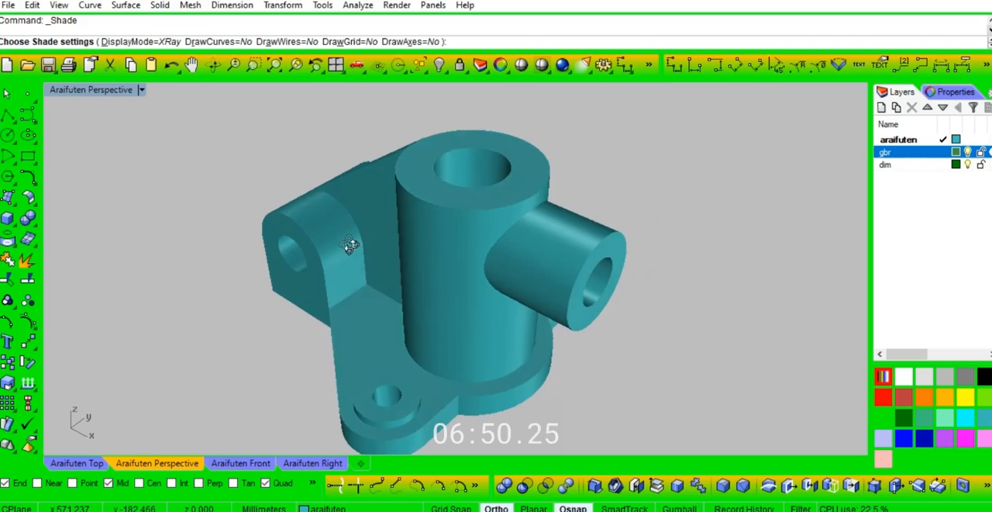
pyautogui.moveTo(355, 213); pyautogui.dragTo(849, 214, button='right')
pyautogui.moveTo(242, 194); pyautogui.dragTo(248, 238, button='right')
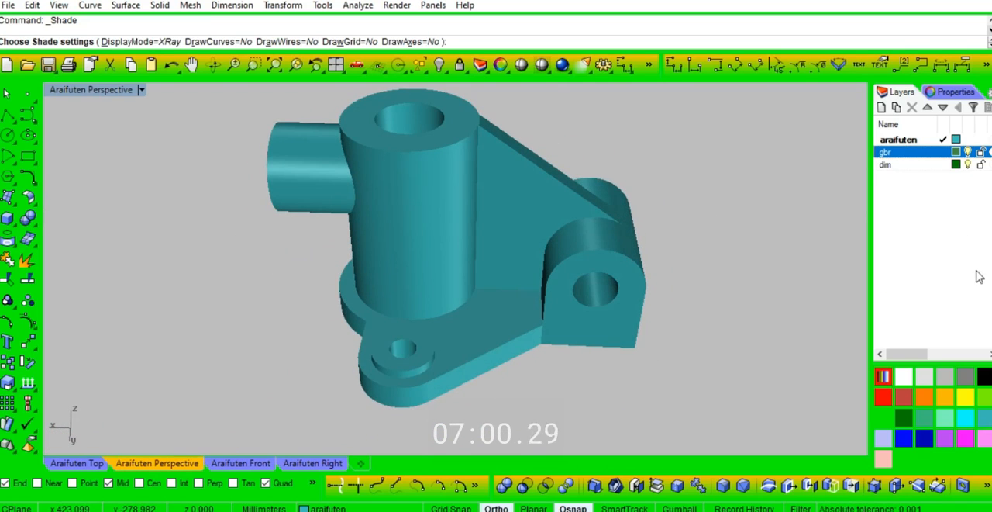